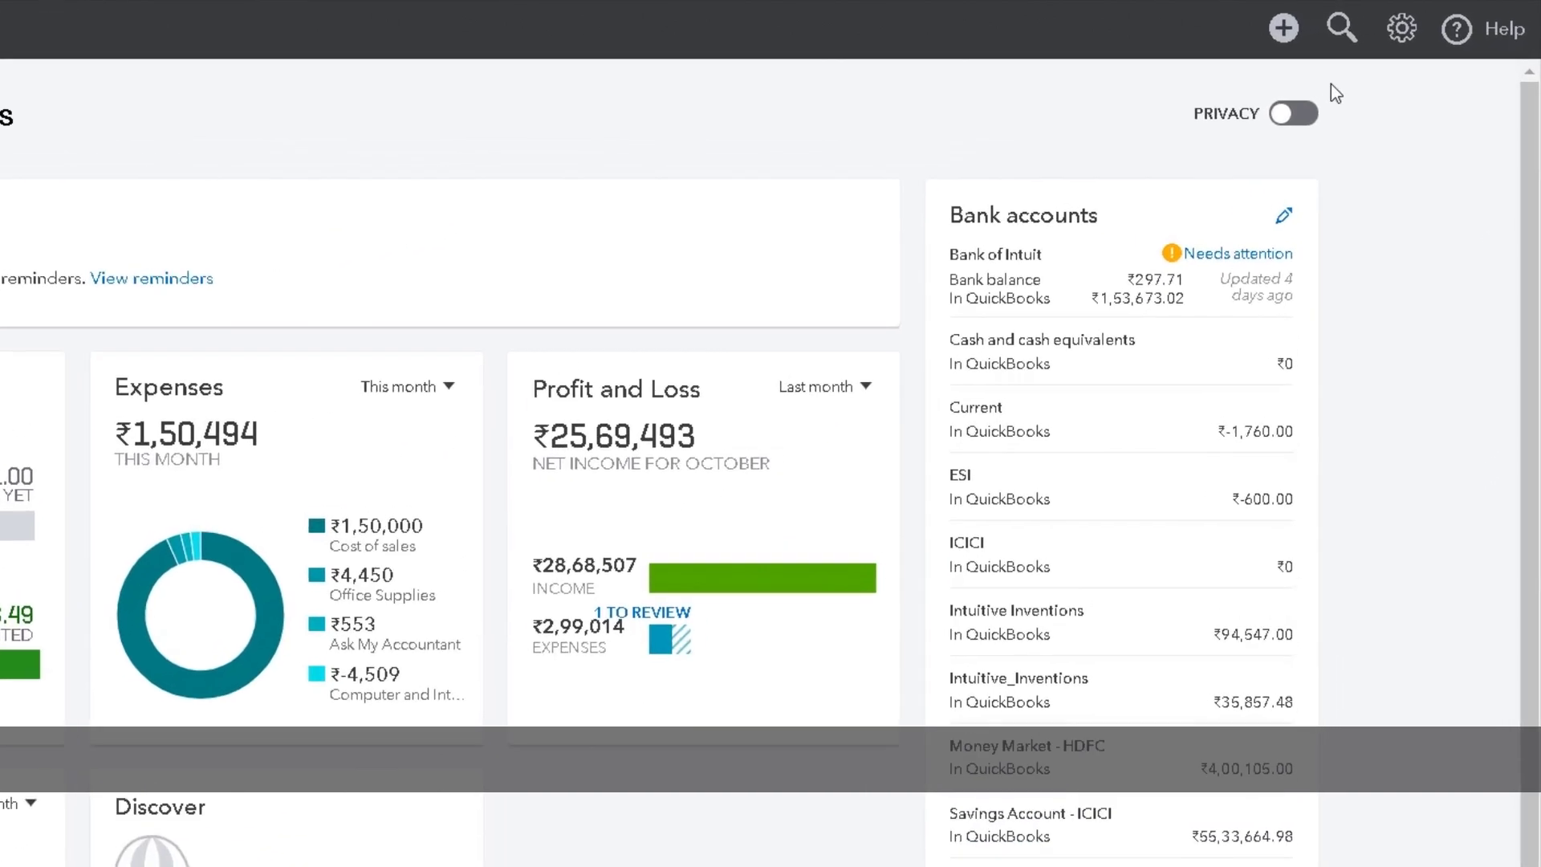
Step: Create a blank supplier Debit Note from the Create menu
{"action": "left_click", "coordinate": [1269, 54]}
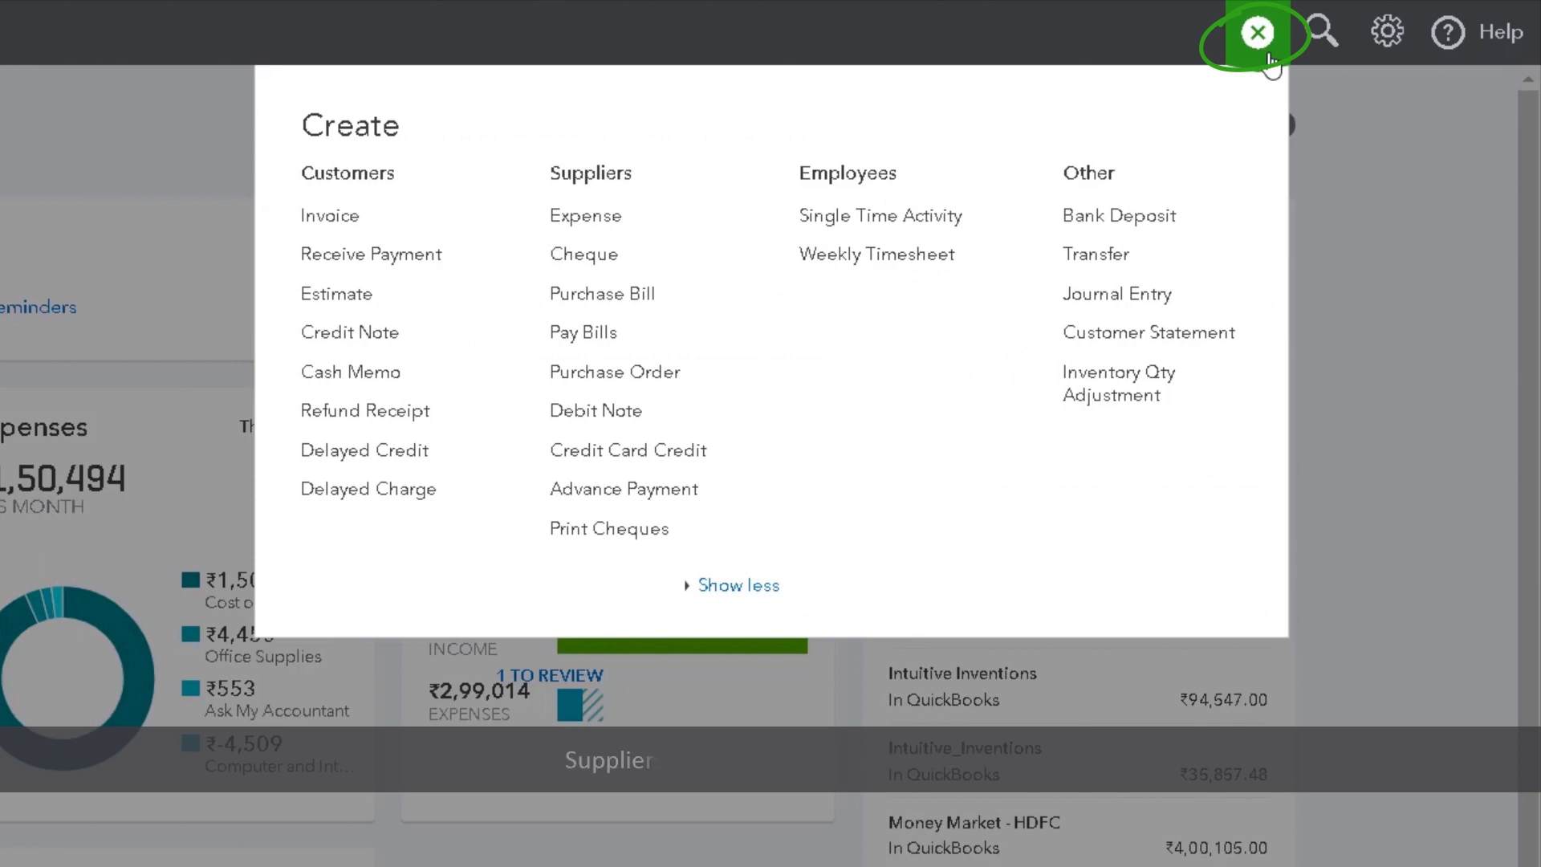
{"action": "left_click", "coordinate": [663, 427]}
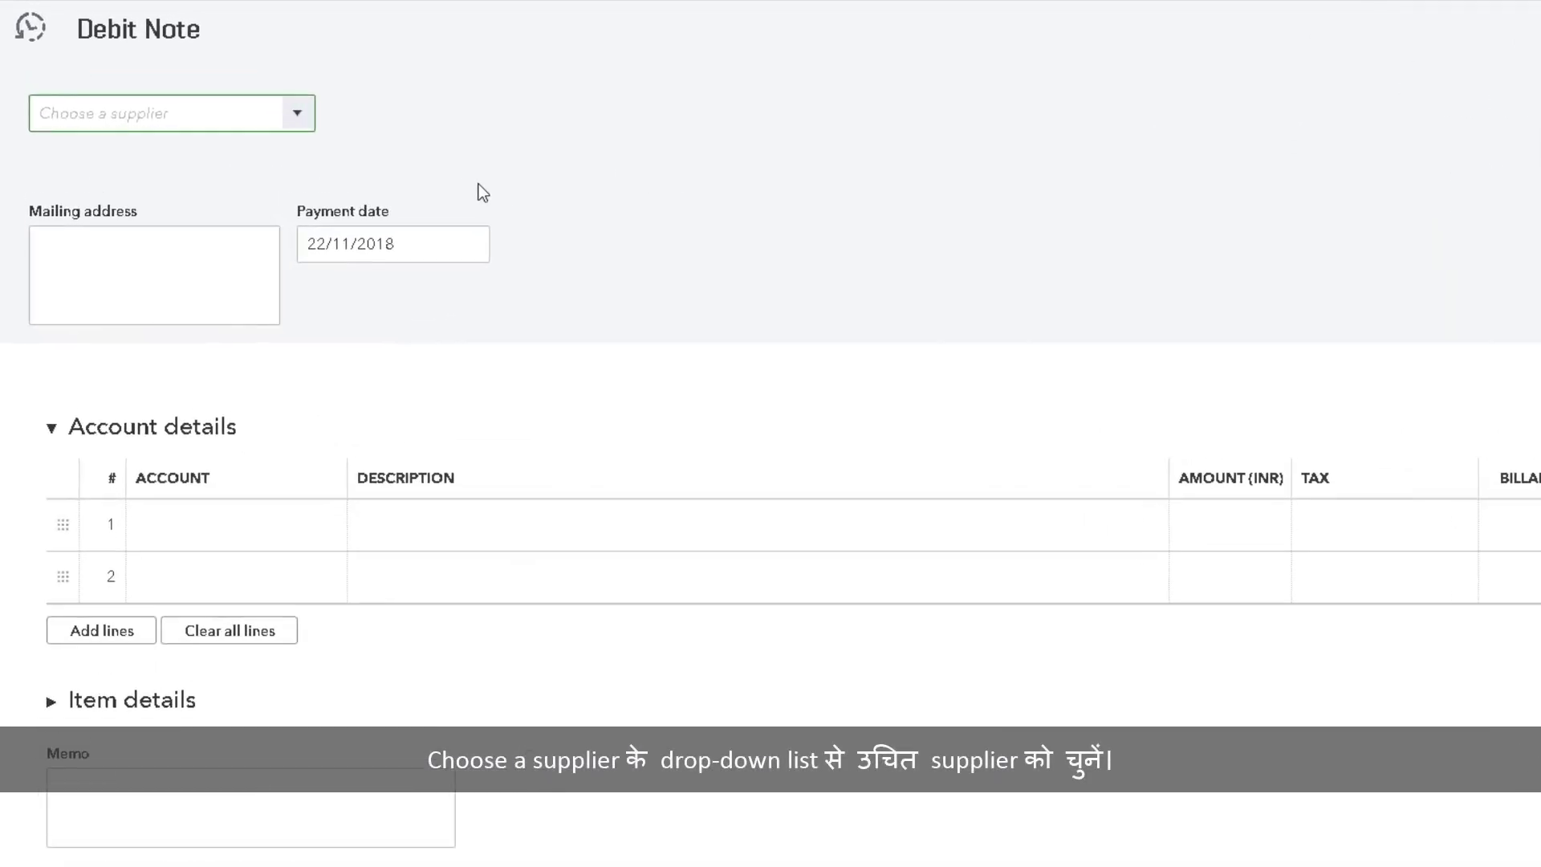
Step: Choose Mikrochip and More as the supplier and set amounts to Inclusive of Tax
{"action": "left_click", "coordinate": [307, 118]}
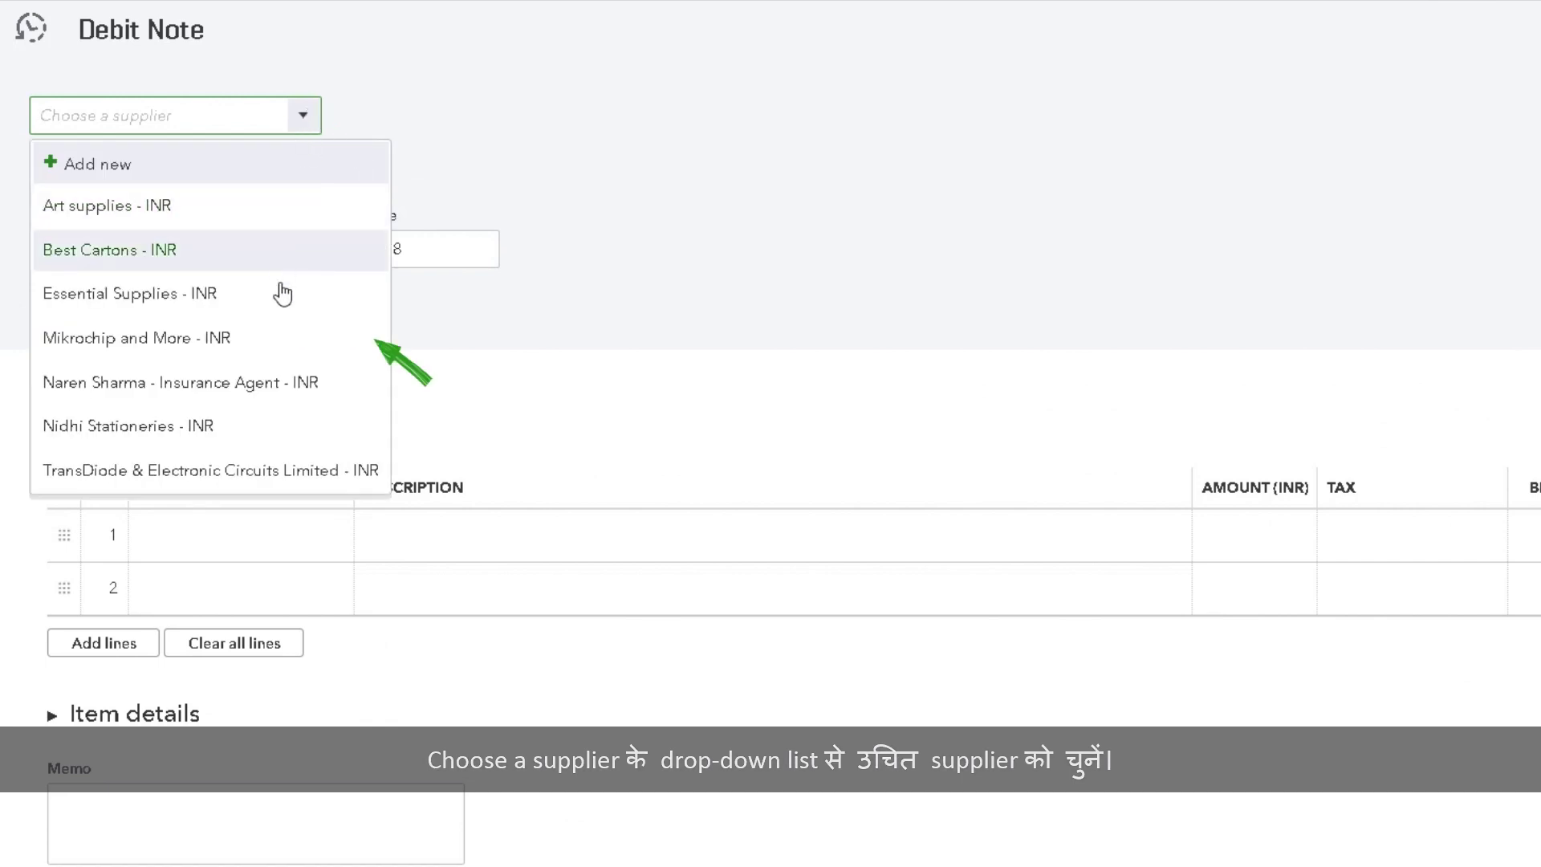
{"action": "left_click", "coordinate": [282, 335]}
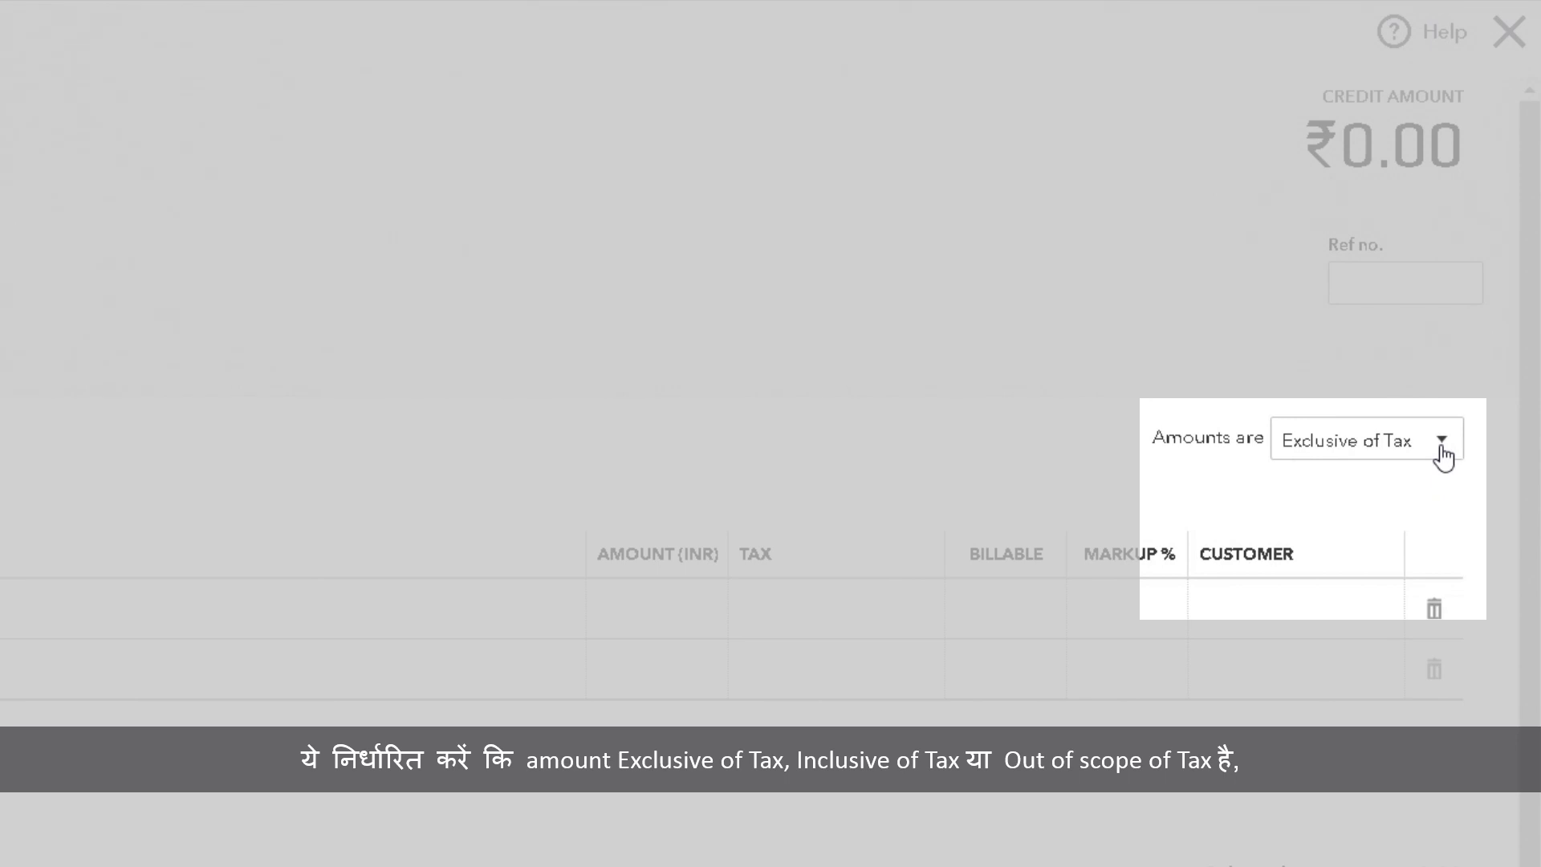
{"action": "left_click", "coordinate": [1443, 454]}
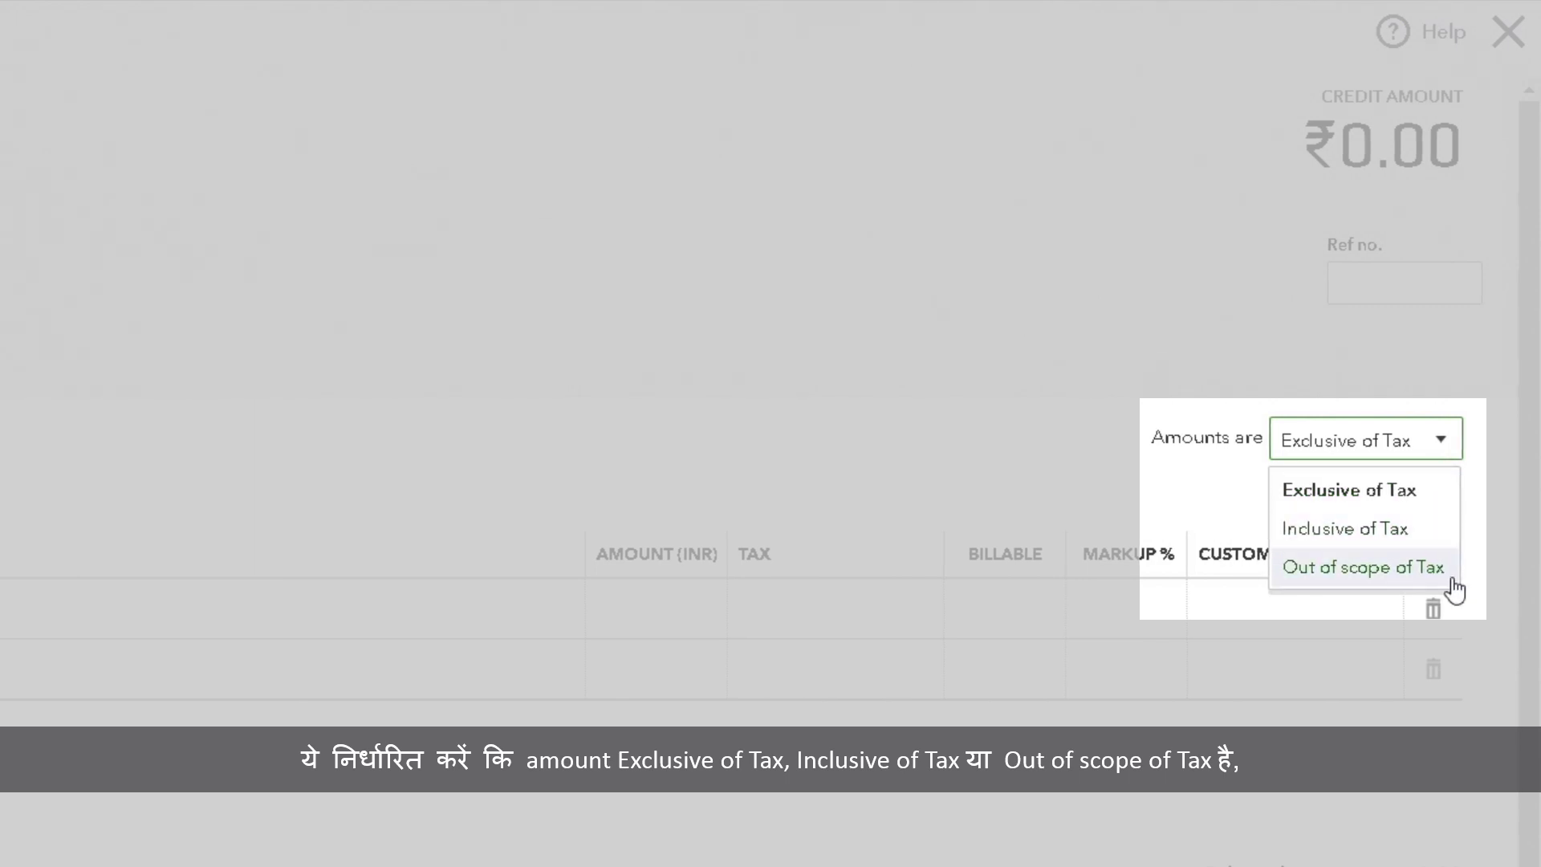
{"action": "left_click", "coordinate": [1435, 538]}
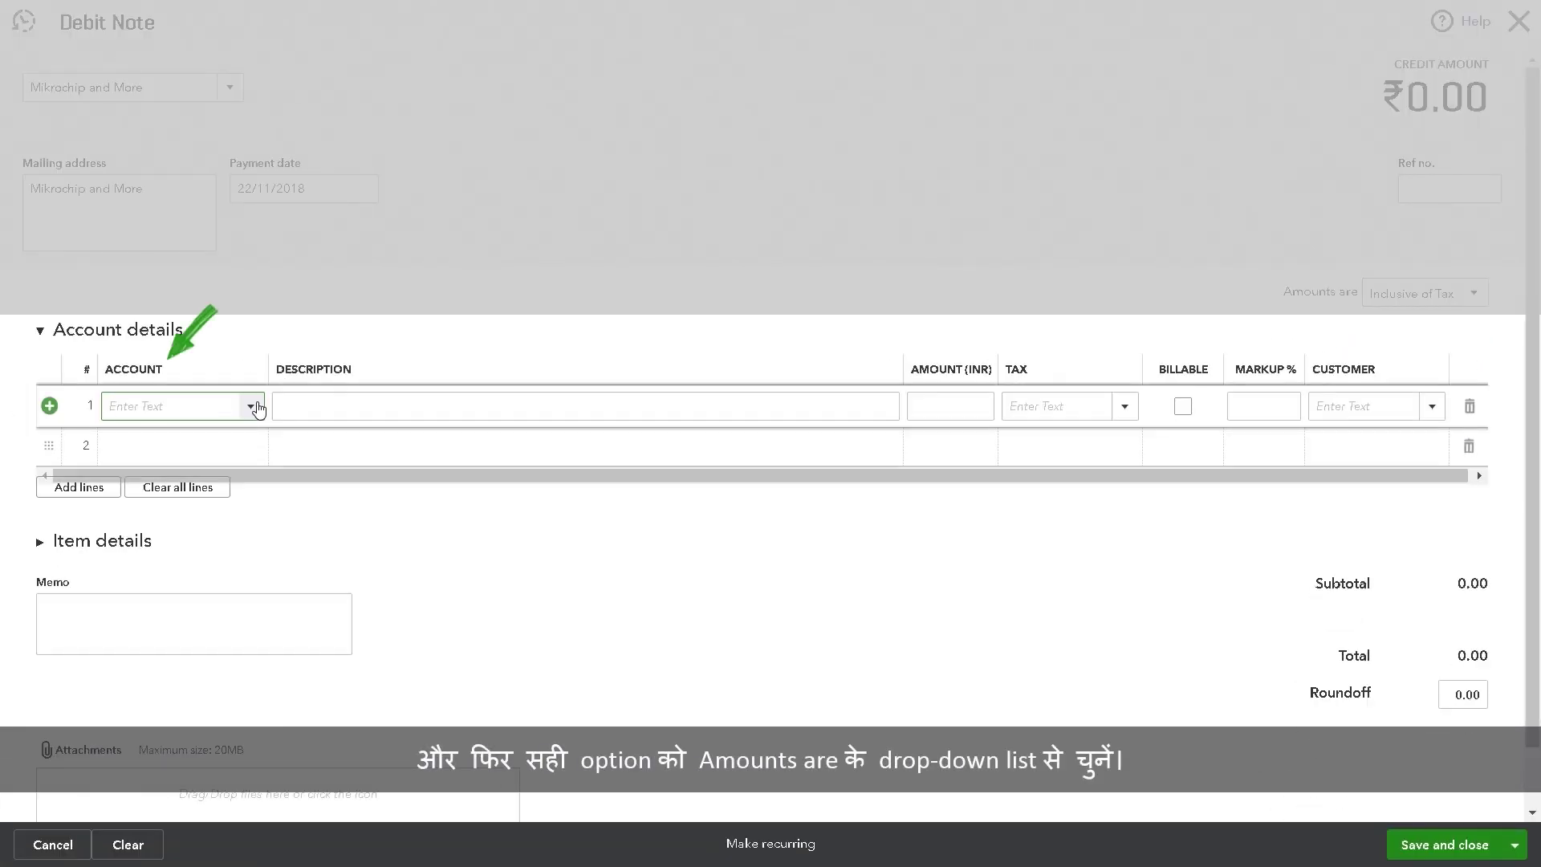
{"action": "left_click", "coordinate": [251, 406]}
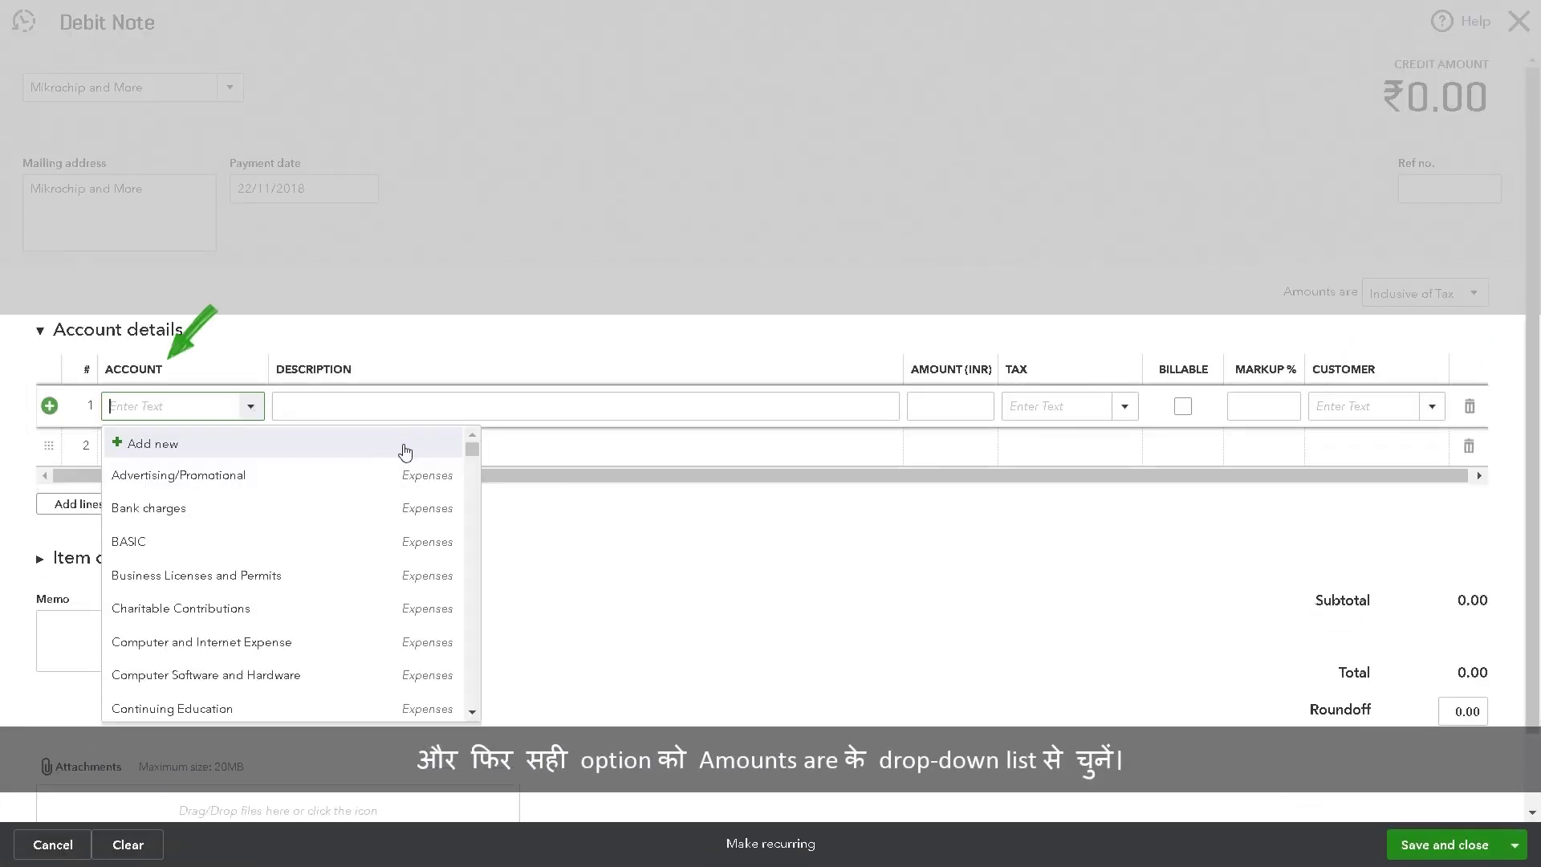
Step: Charge line 1 to Office Supplies for 5000 with 12.0% GST
{"action": "left_click_drag", "start_coordinate": [471, 450], "coordinate": [473, 482]}
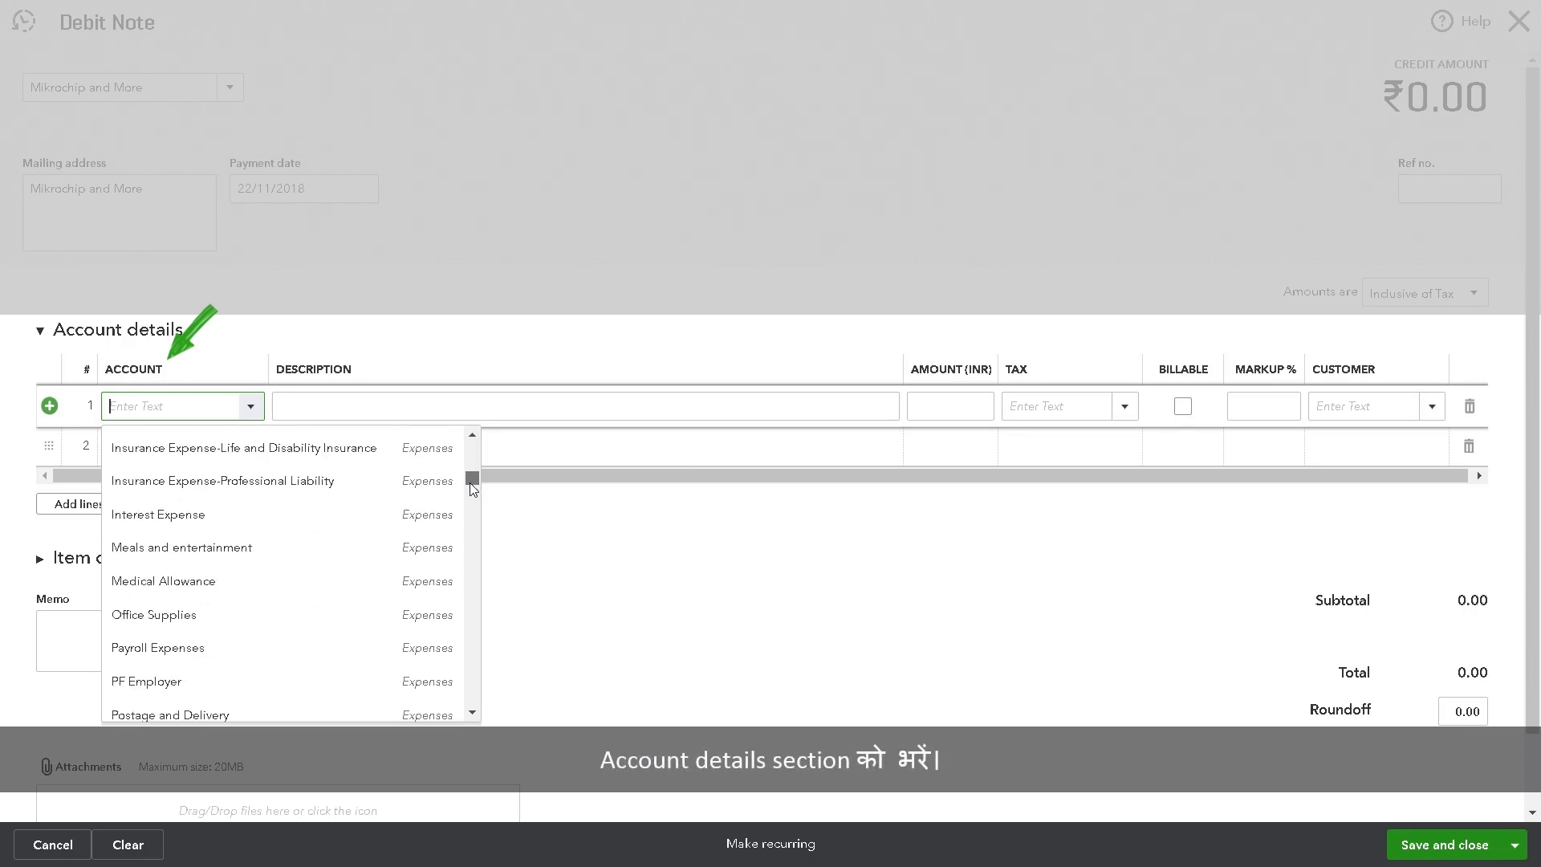
{"action": "left_click", "coordinate": [317, 612]}
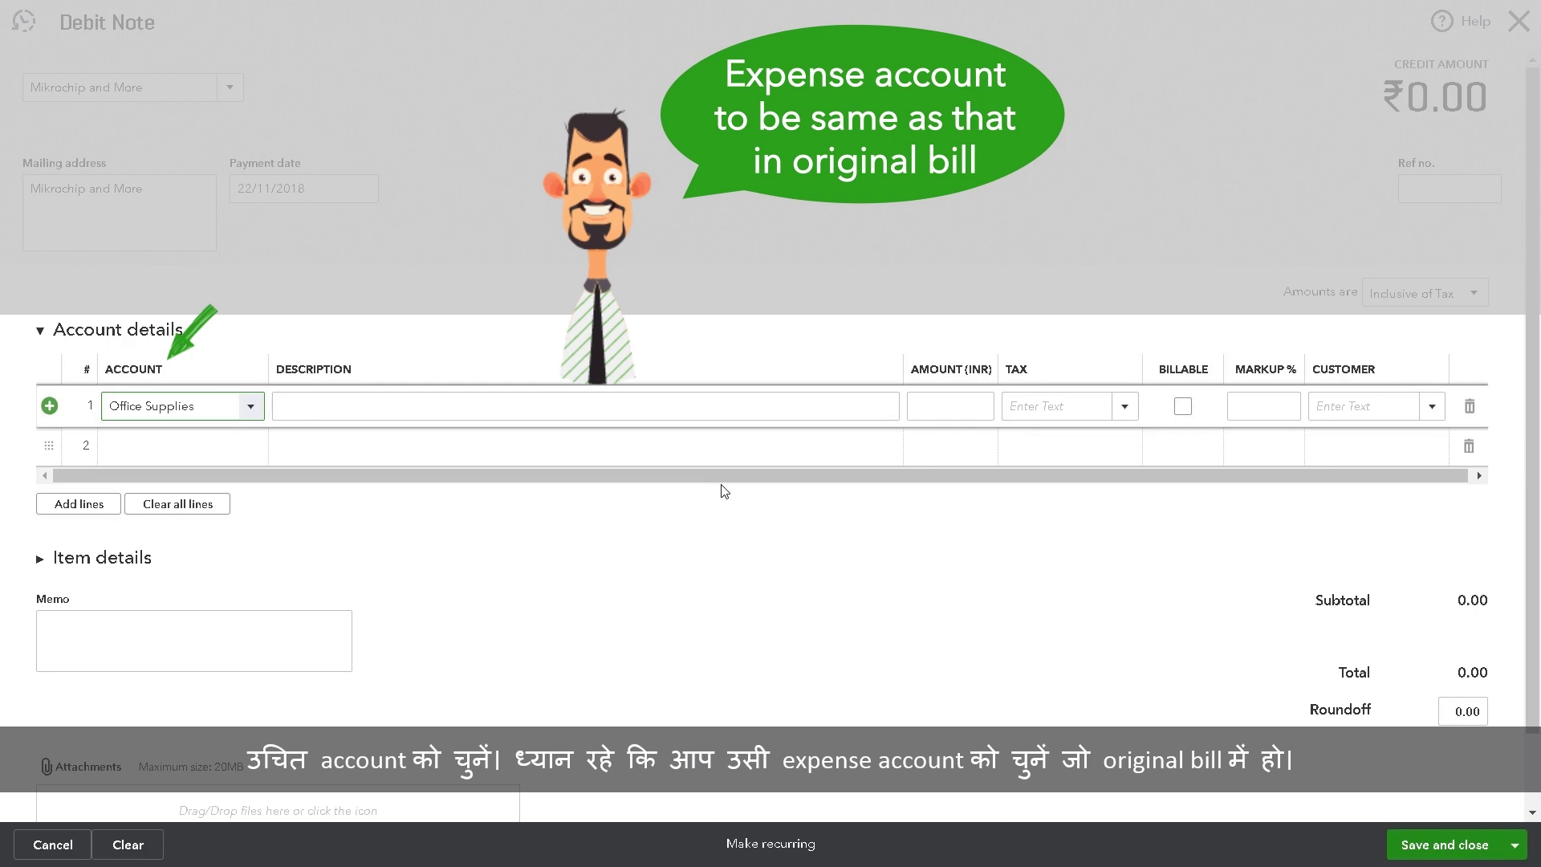
{"action": "left_click", "coordinate": [921, 404]}
{"action": "type", "text": "5000"}
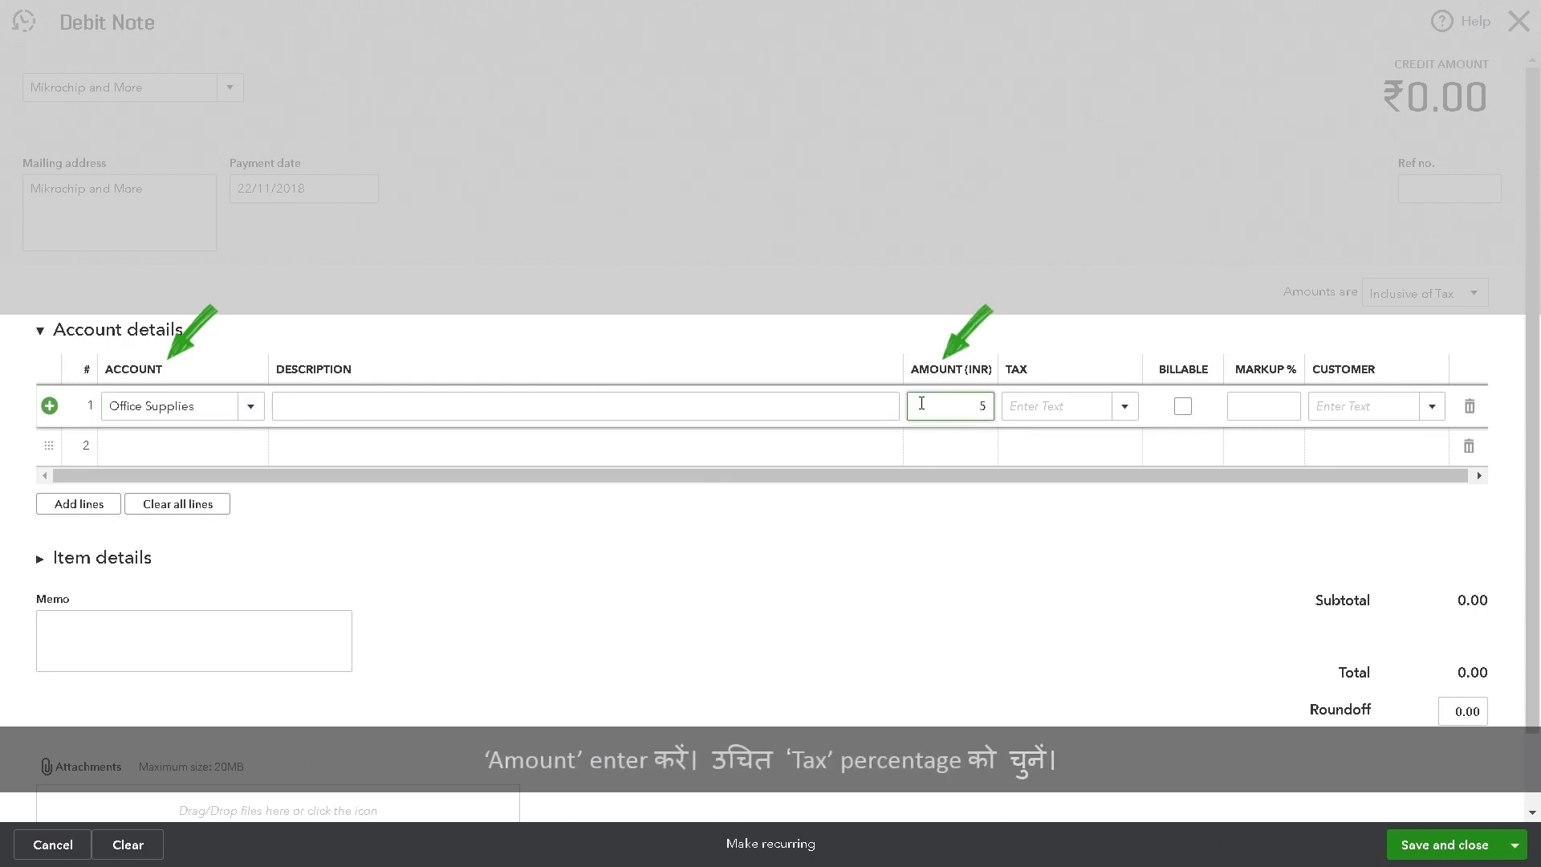
{"action": "left_click", "coordinate": [1124, 406]}
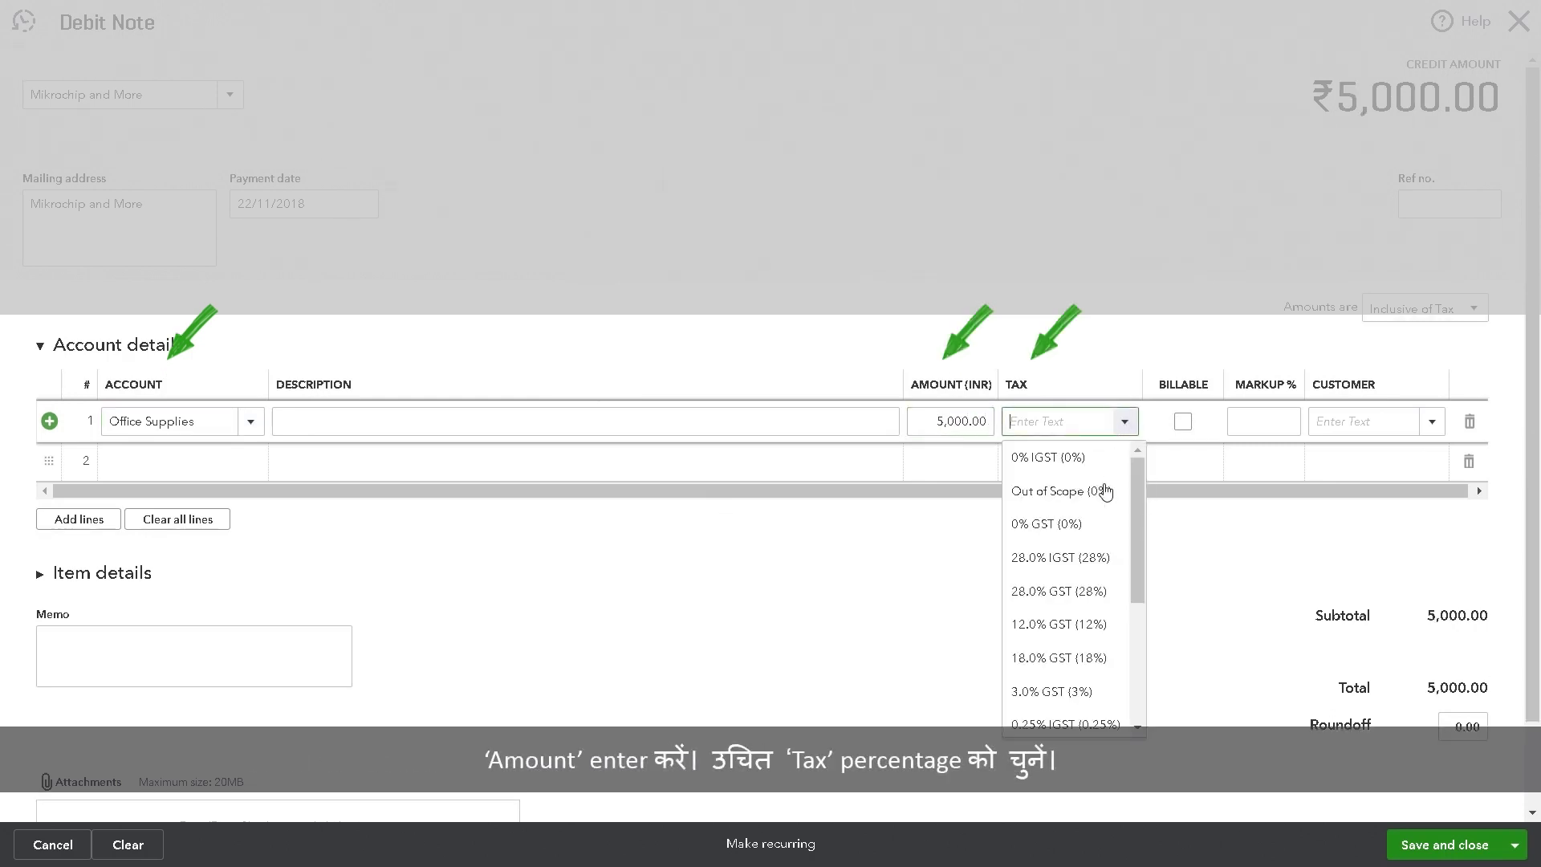
{"action": "left_click", "coordinate": [1081, 623]}
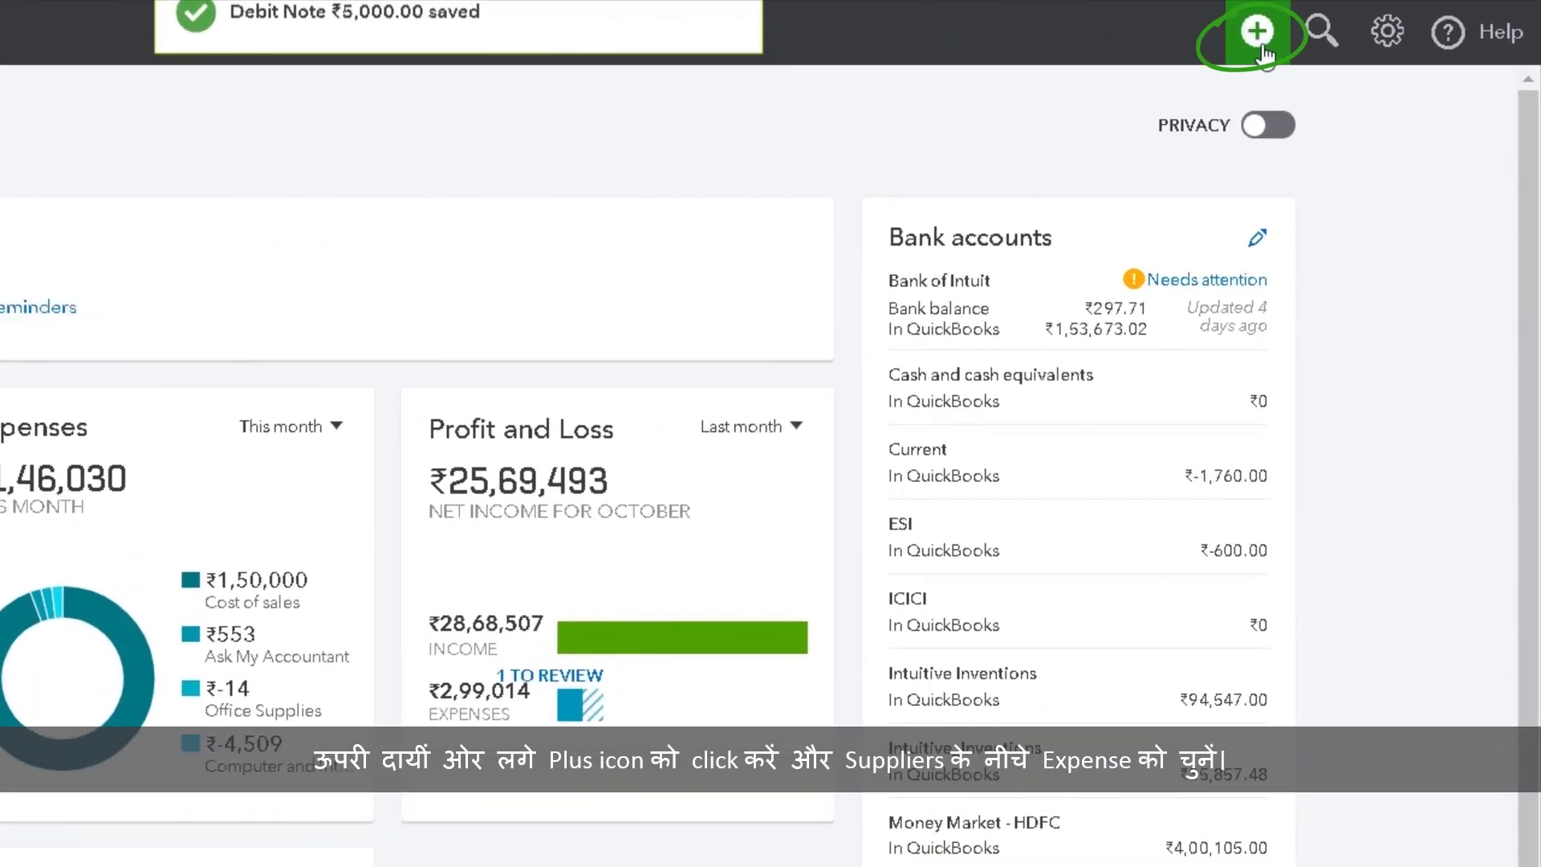
Step: Start a new Expense to Mikrochip and More paid from Savings Account - ICICI
{"action": "left_click", "coordinate": [1257, 34]}
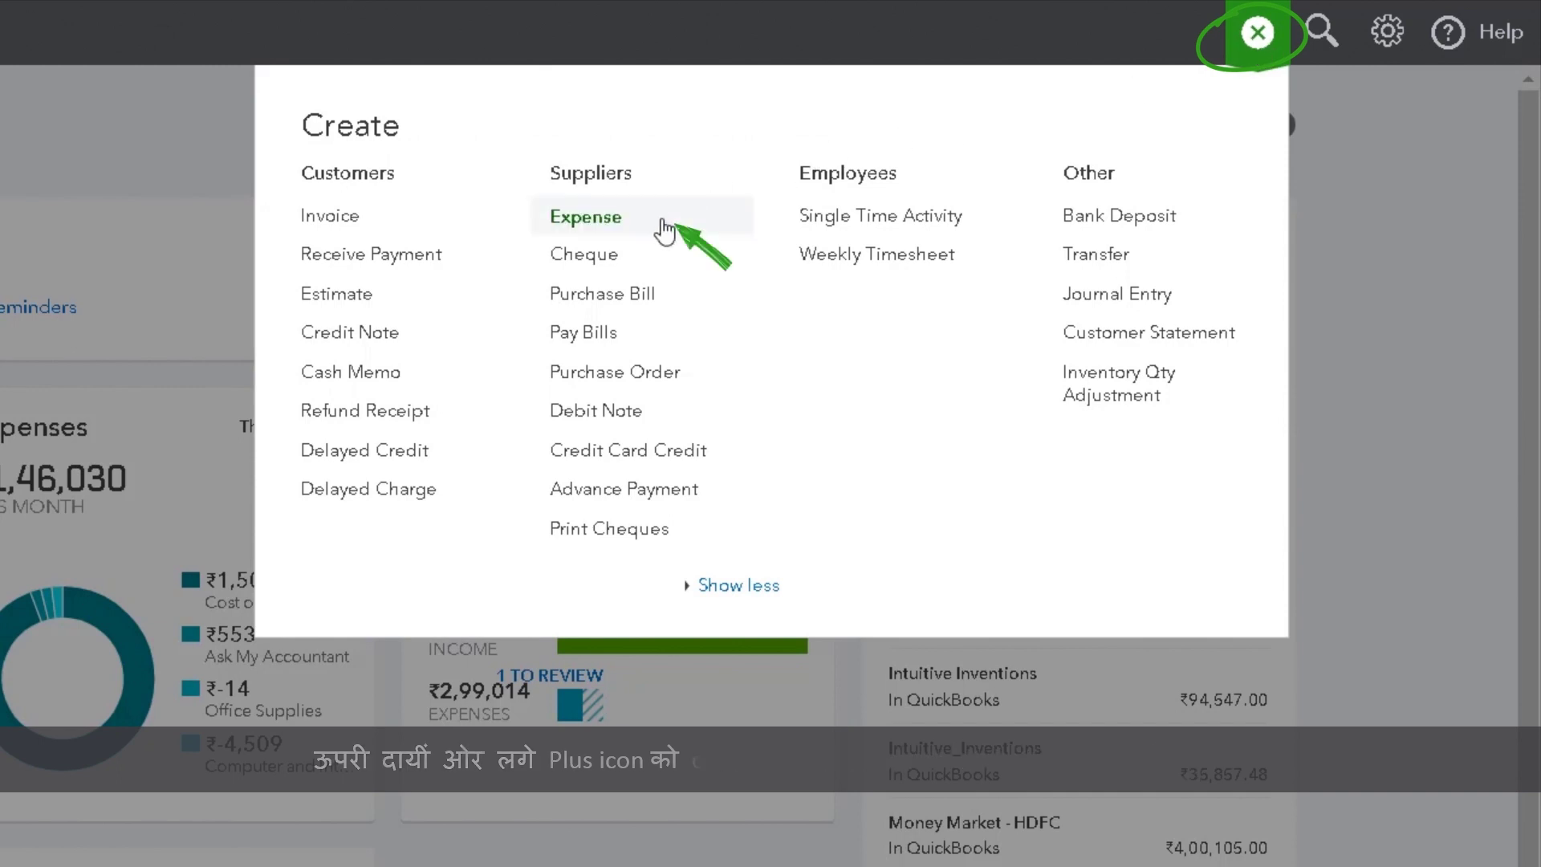
{"action": "left_click", "coordinate": [586, 216]}
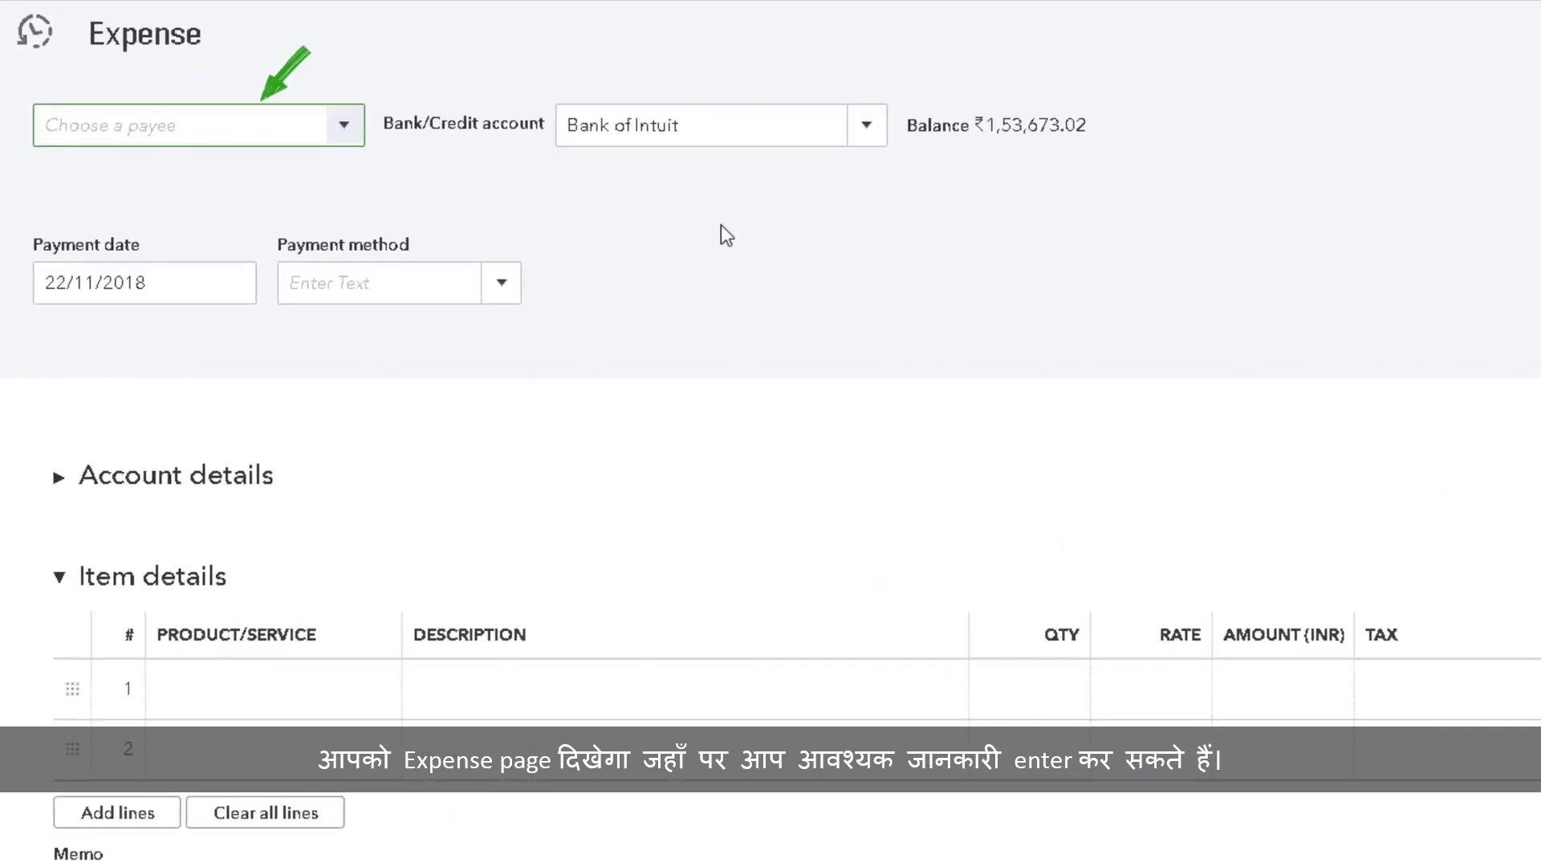
{"action": "left_click", "coordinate": [346, 130]}
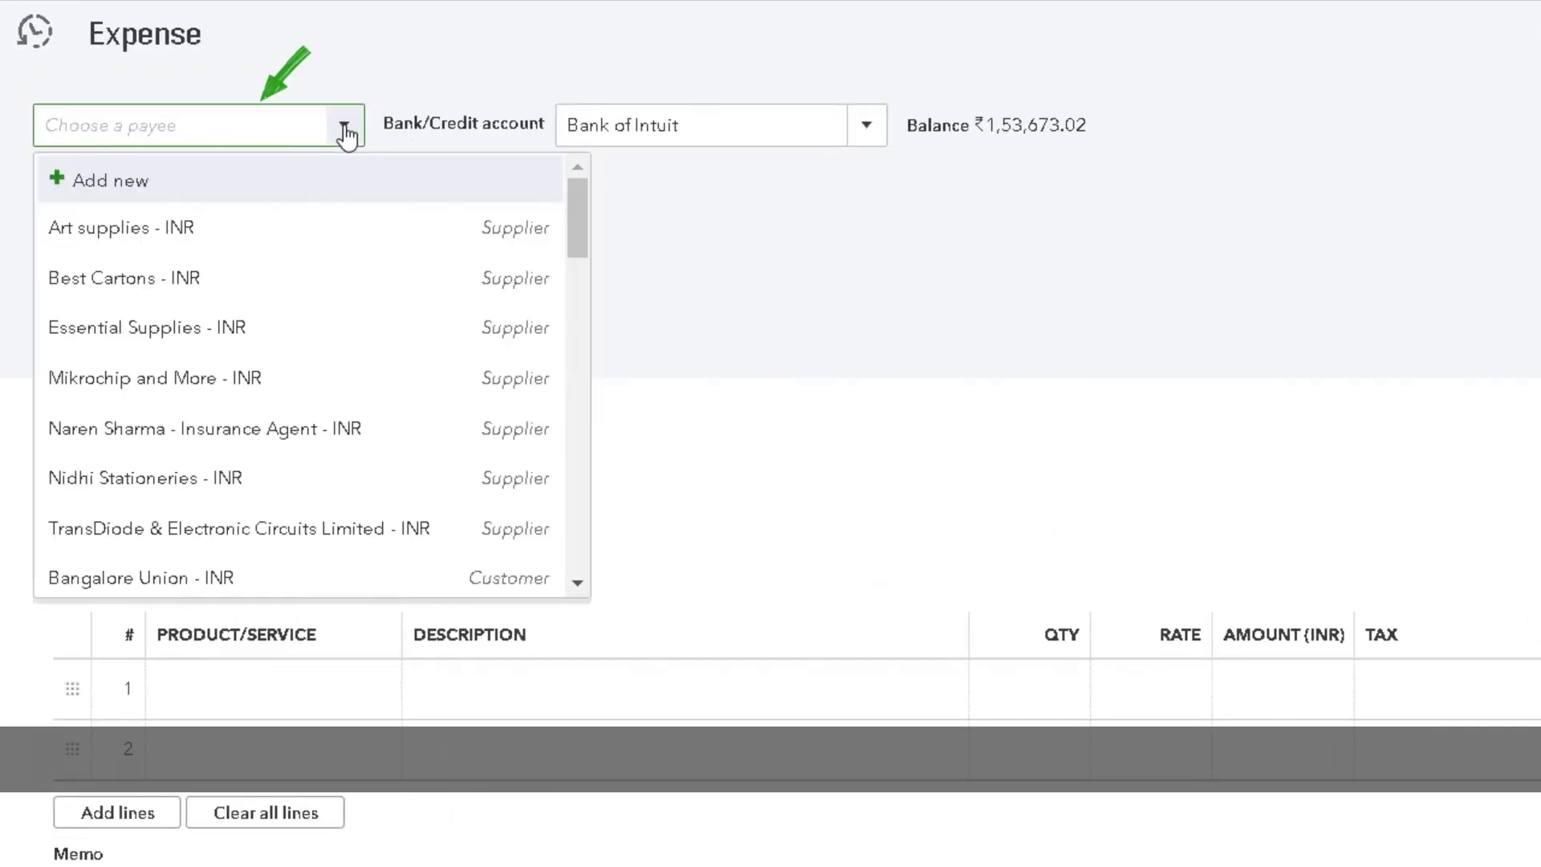
{"action": "left_click", "coordinate": [301, 379]}
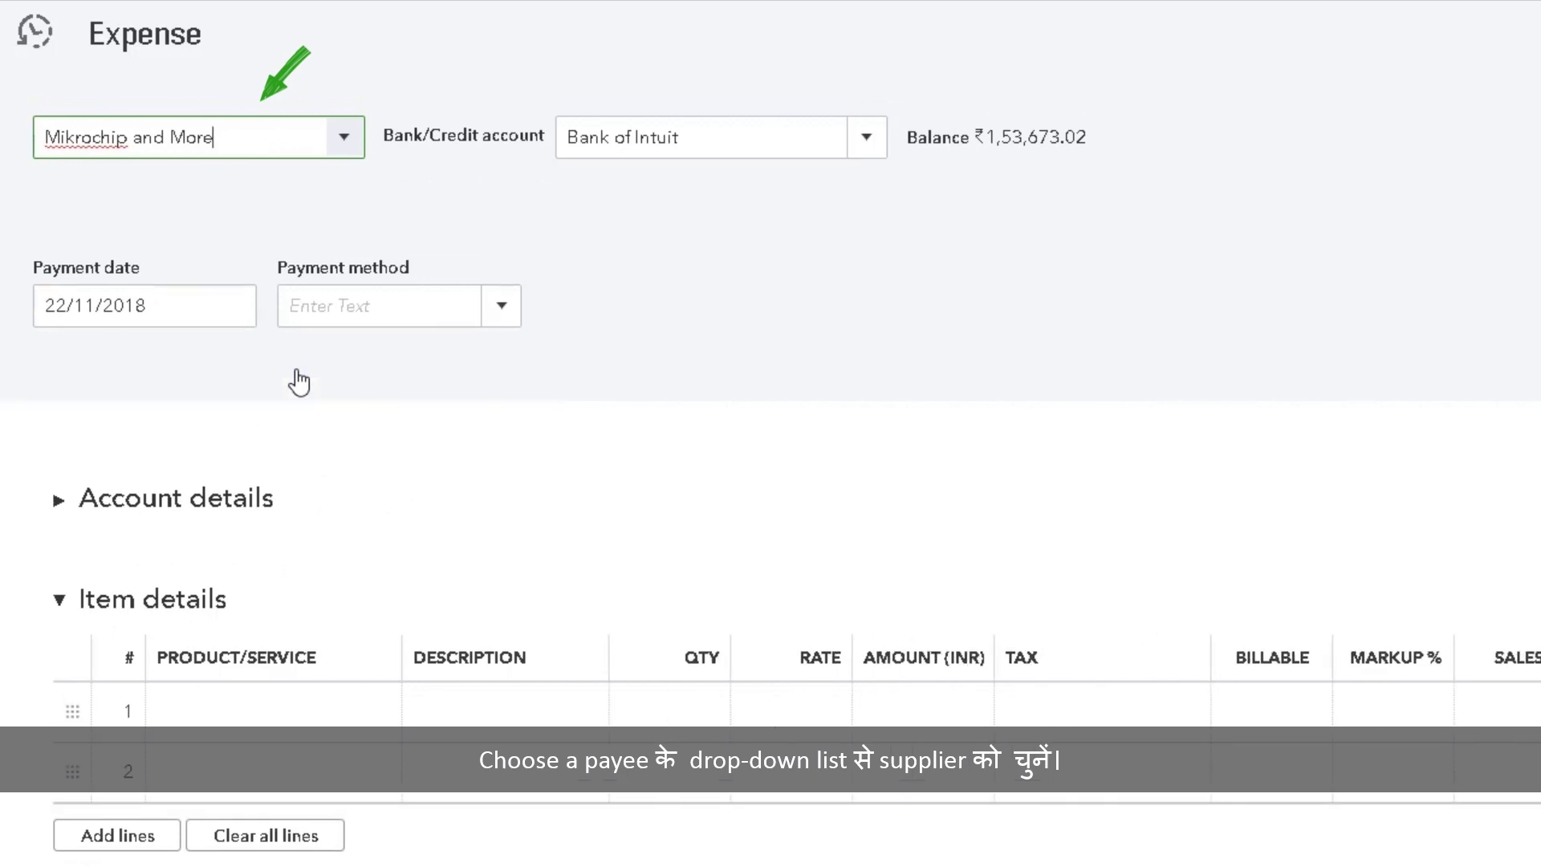
{"action": "left_click", "coordinate": [867, 147]}
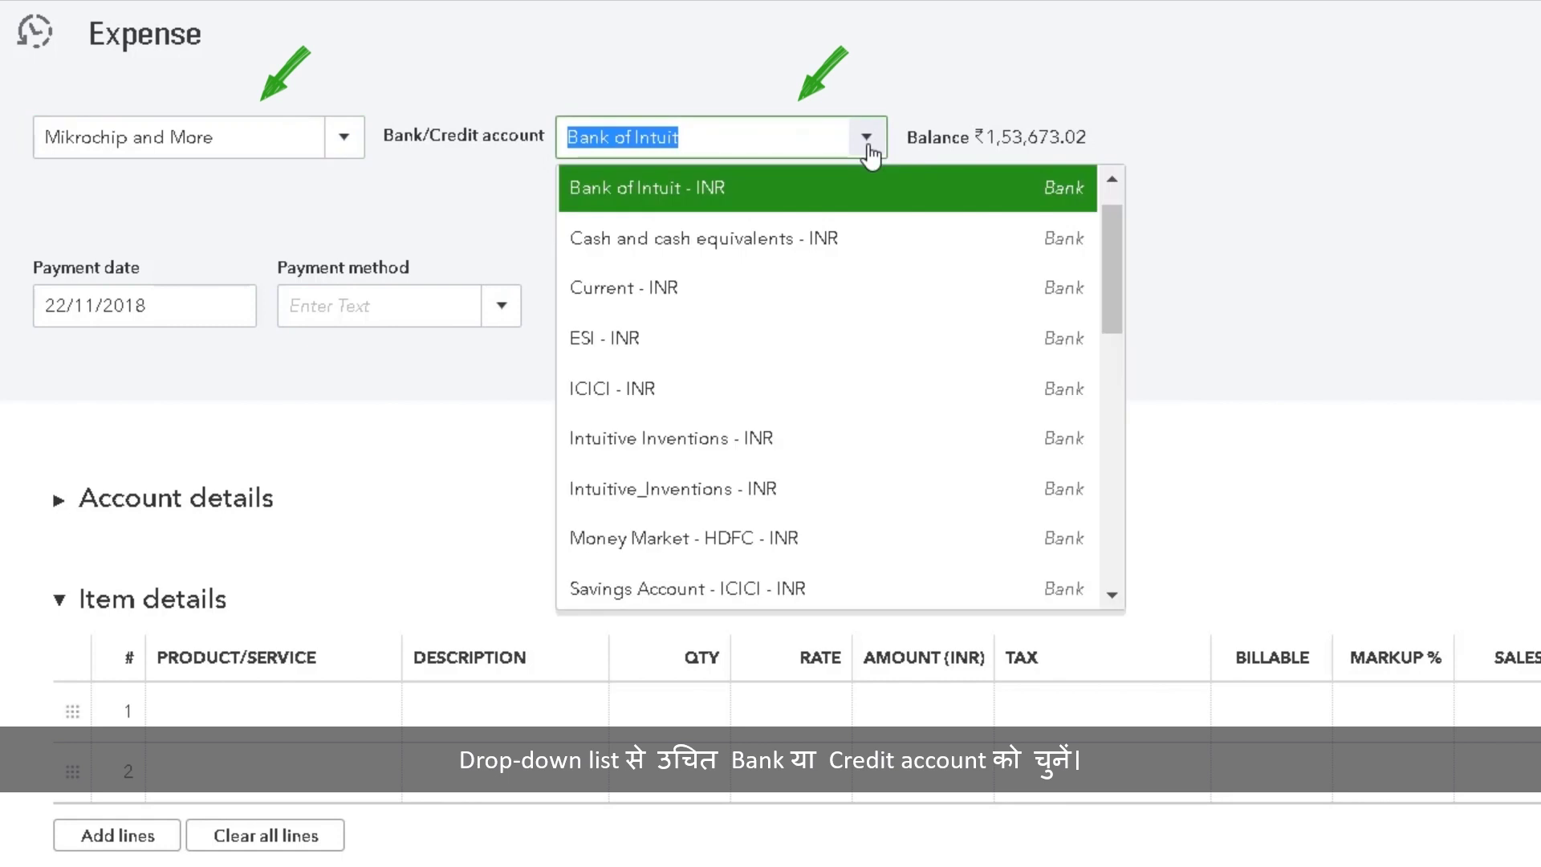
{"action": "left_click", "coordinate": [810, 591]}
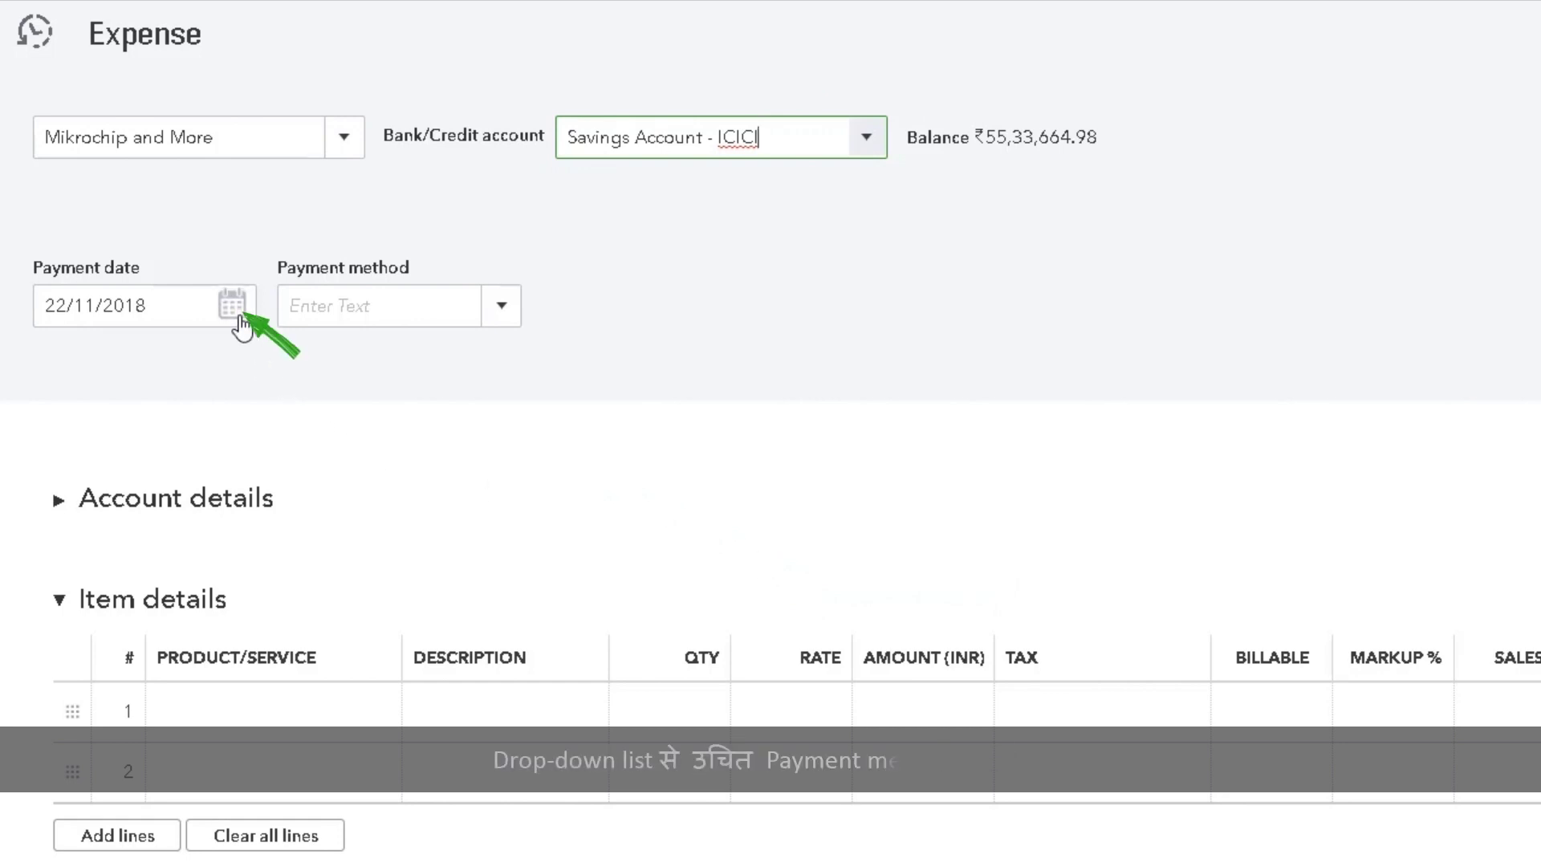
{"action": "left_click", "coordinate": [501, 306]}
Step: Pay by Cheque, applying the Oct 24 supplier credit to the Nov 22 ₹2,000 bill, and save
{"action": "left_click", "coordinate": [479, 455]}
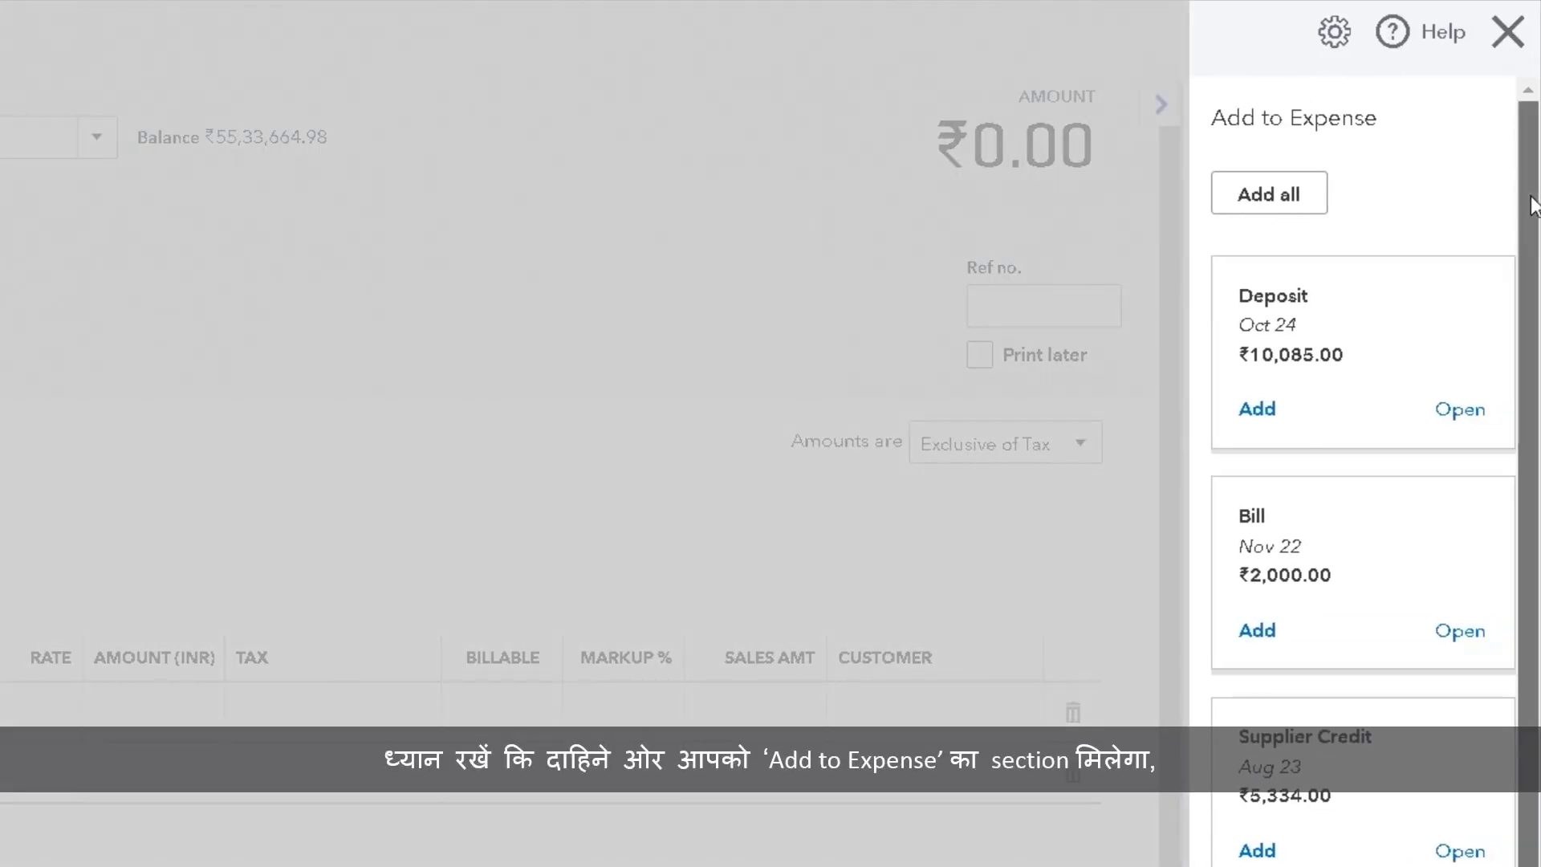
{"action": "left_click_drag", "start_coordinate": [1533, 205], "coordinate": [1539, 427]}
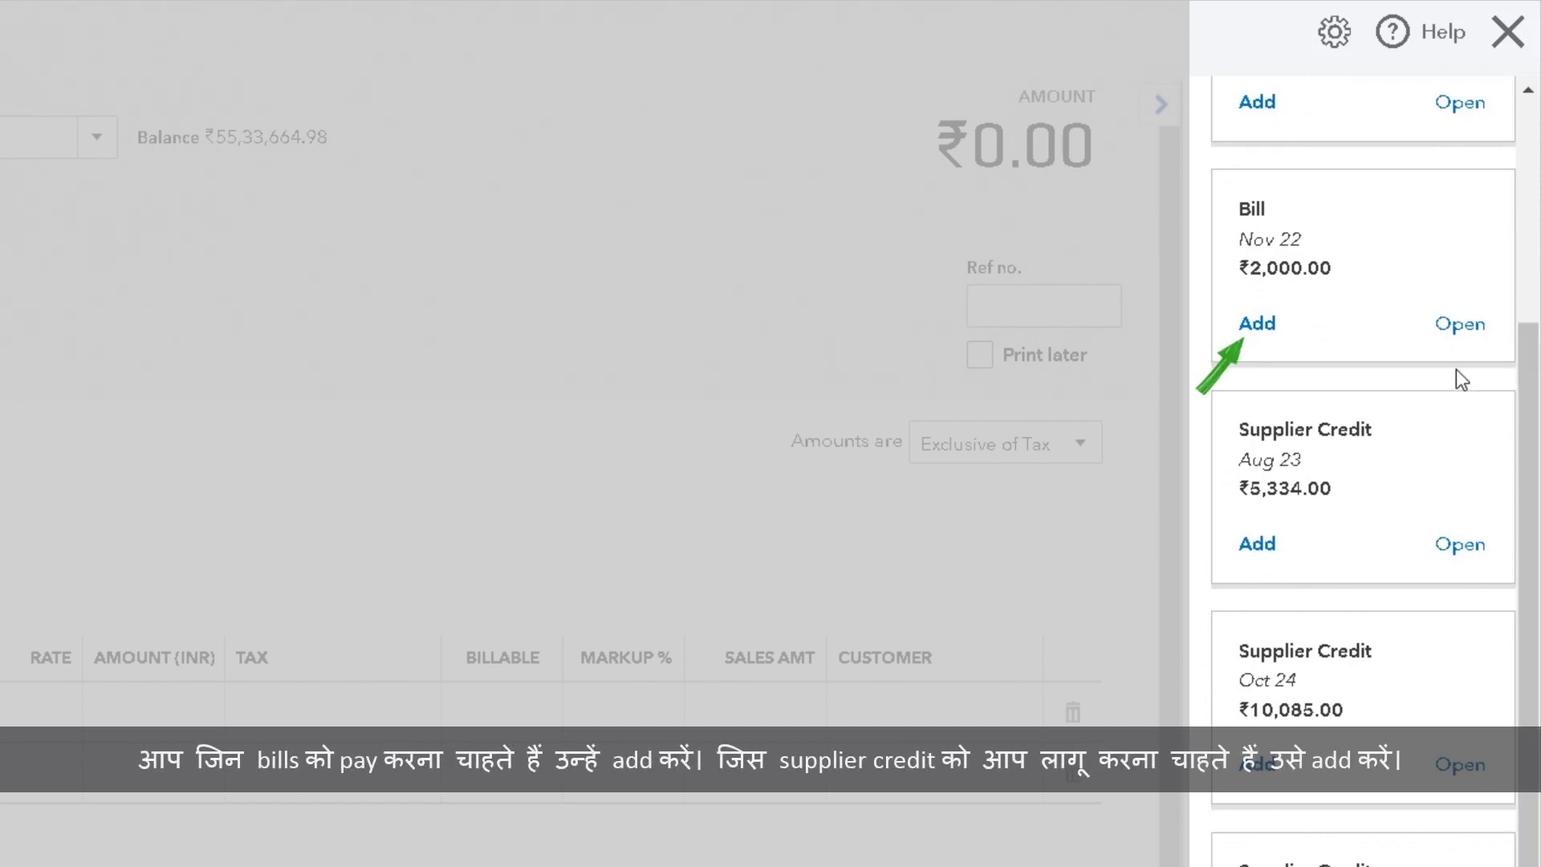
{"action": "left_click", "coordinate": [1257, 324]}
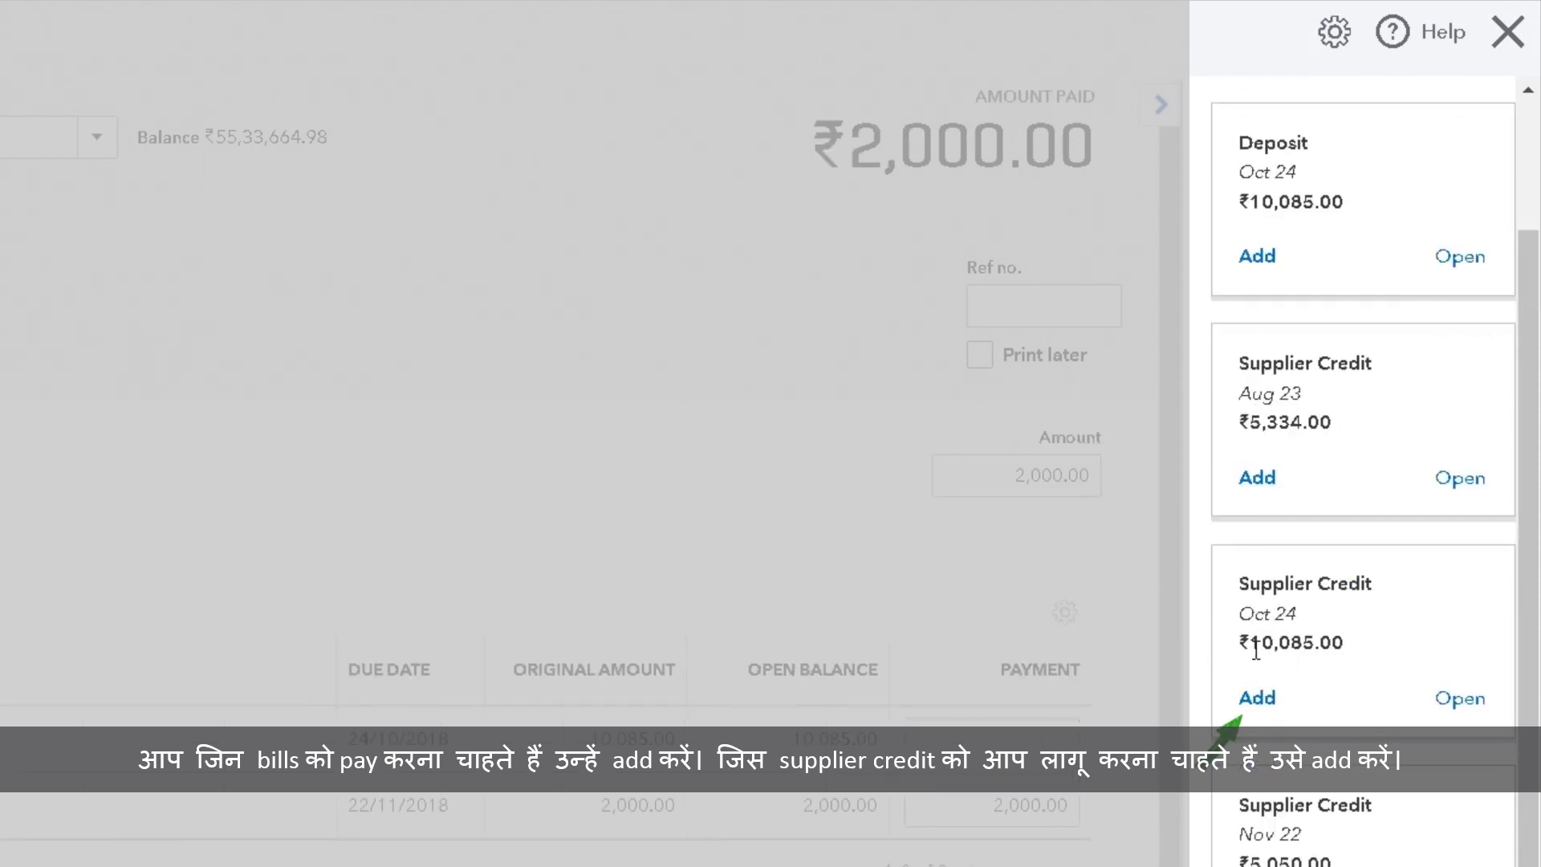
{"action": "left_click", "coordinate": [1257, 697]}
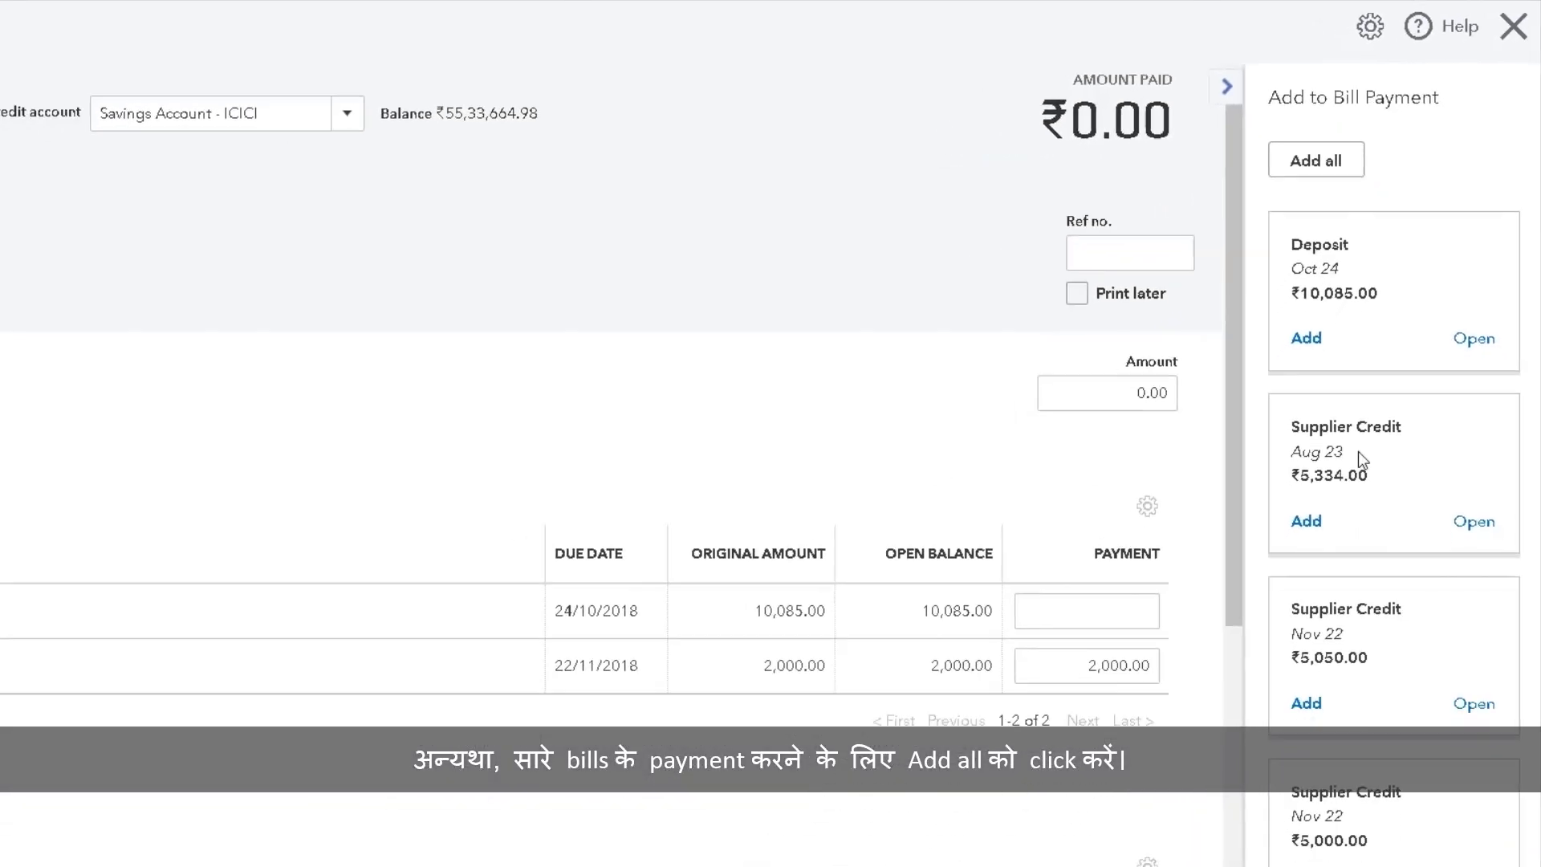
{"action": "left_click", "coordinate": [1512, 846]}
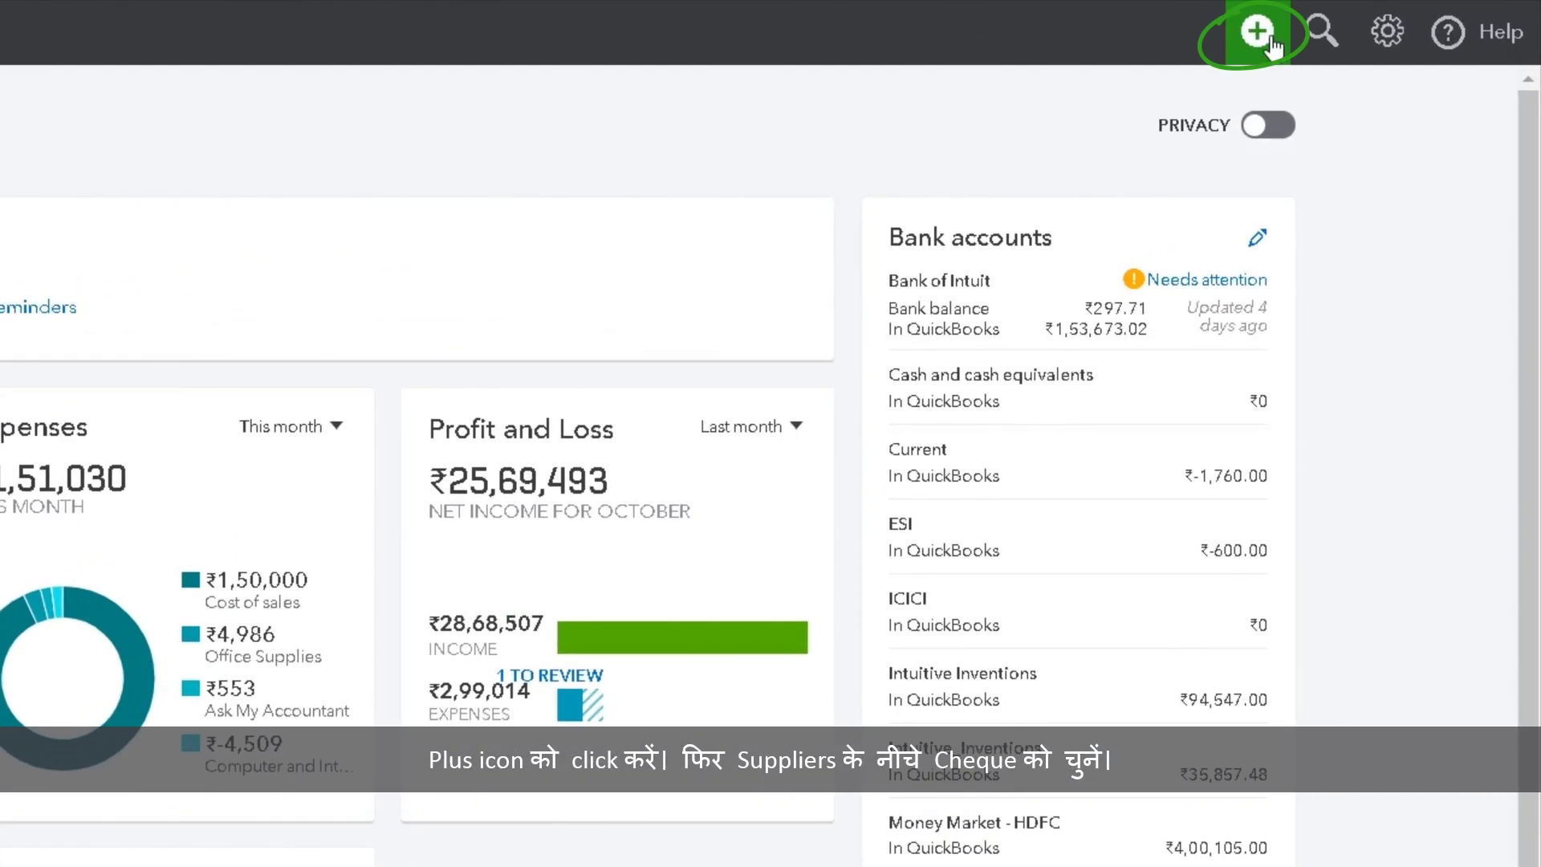
Step: Start Cheque no.5 to Mikrochip and More drawn on Savings Account - ICICI
{"action": "left_click", "coordinate": [1272, 40]}
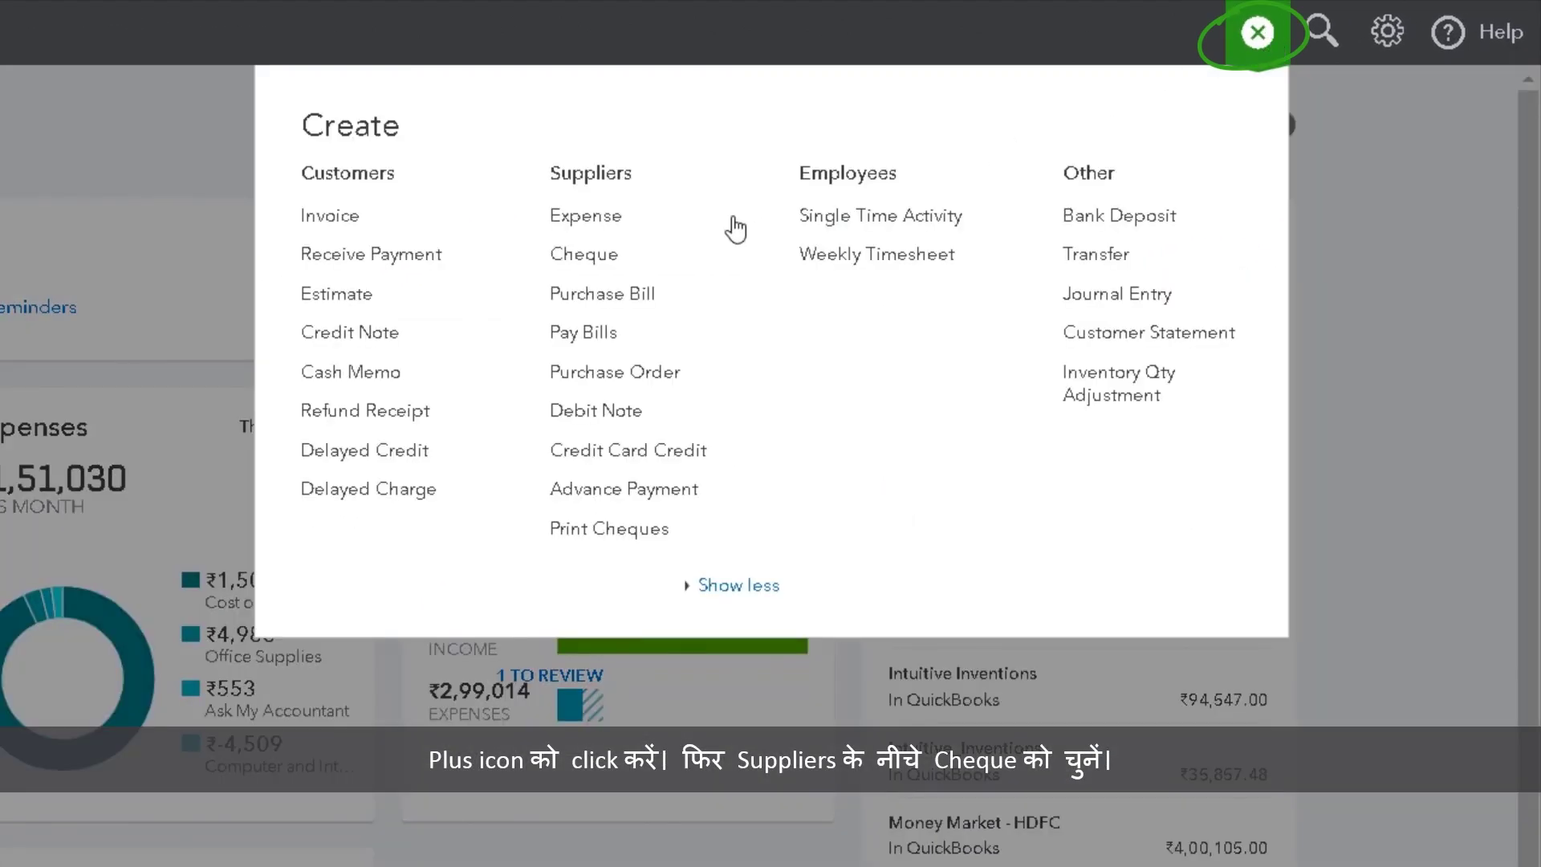
{"action": "left_click", "coordinate": [672, 255]}
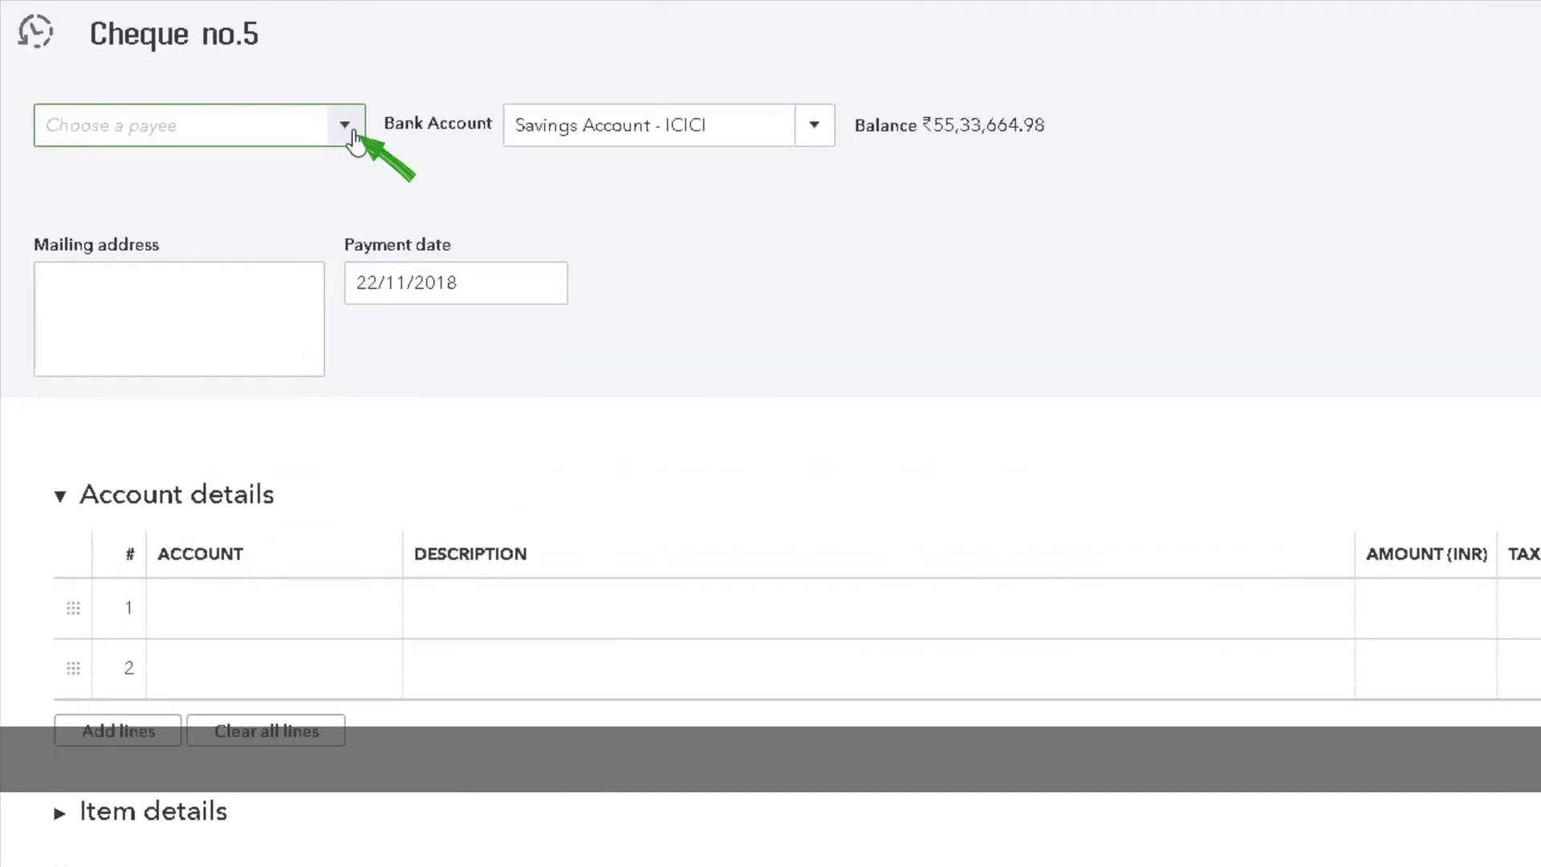
{"action": "left_click", "coordinate": [345, 126]}
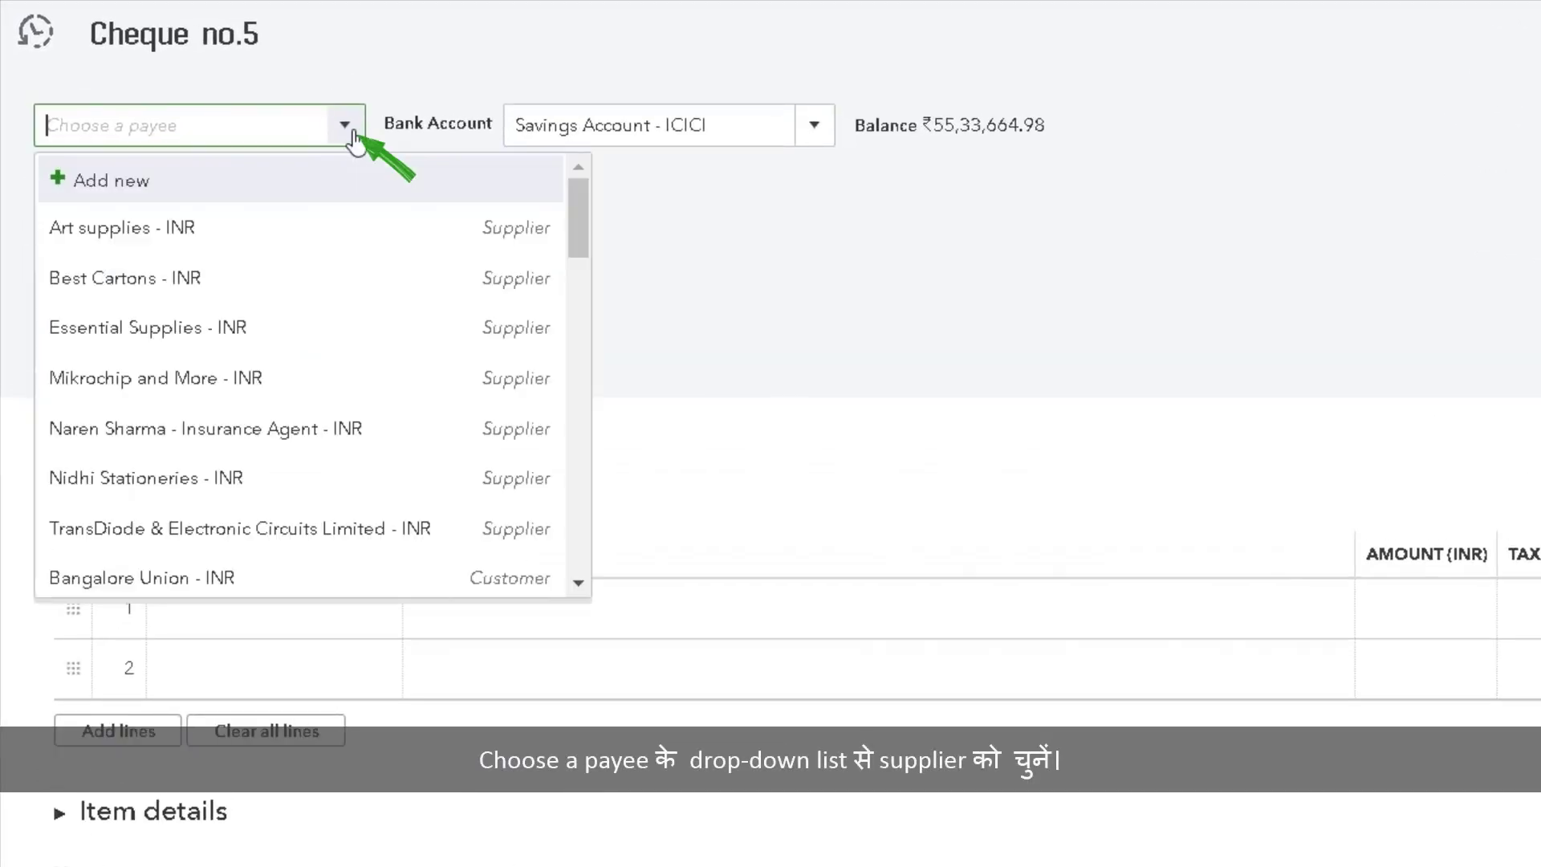
{"action": "left_click", "coordinate": [329, 377]}
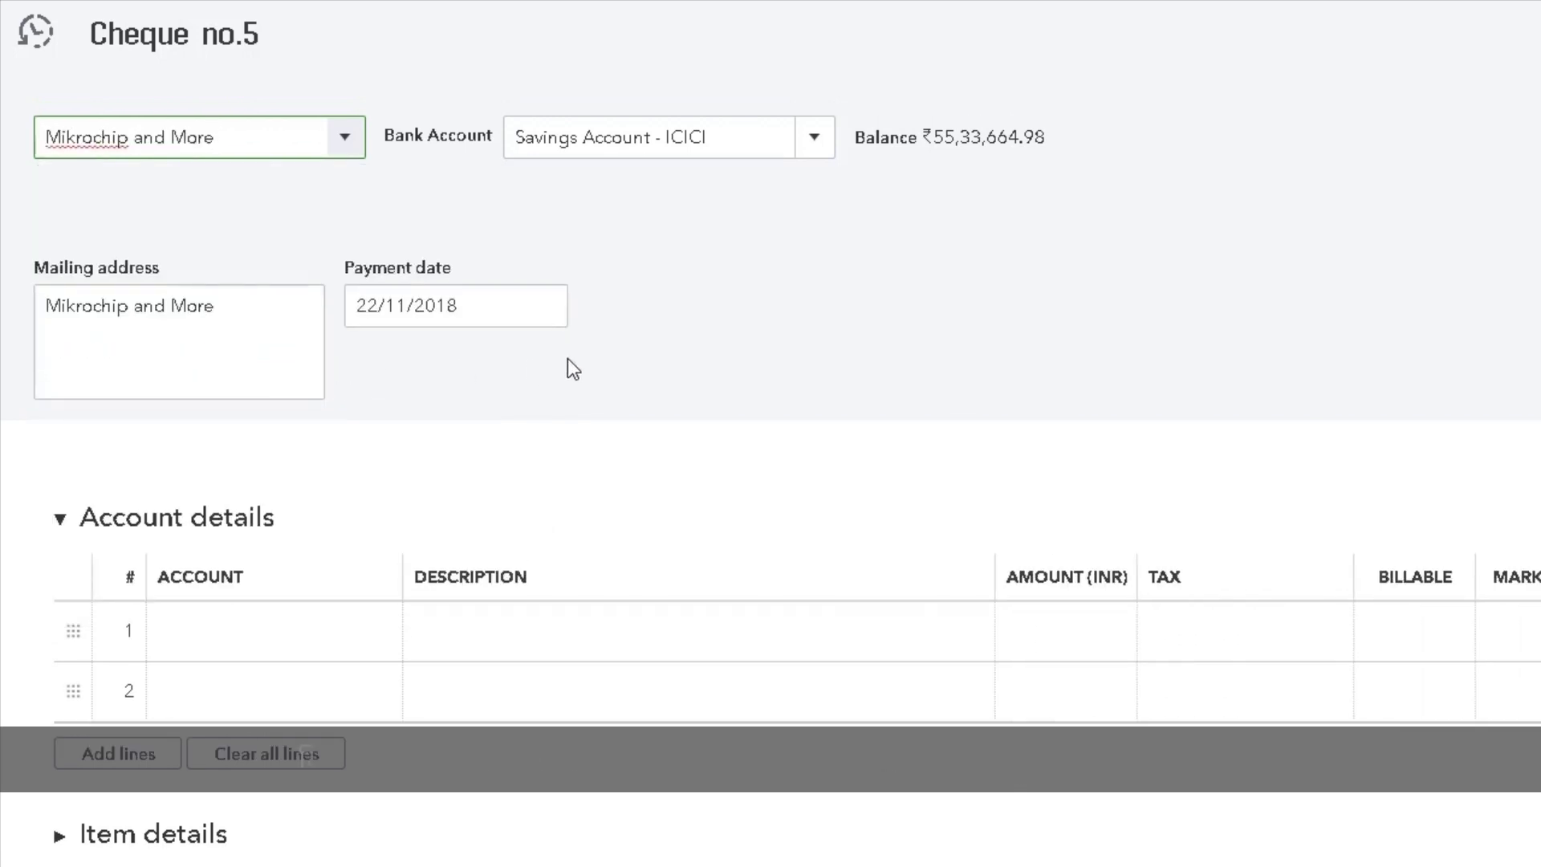
{"action": "left_click", "coordinate": [811, 154]}
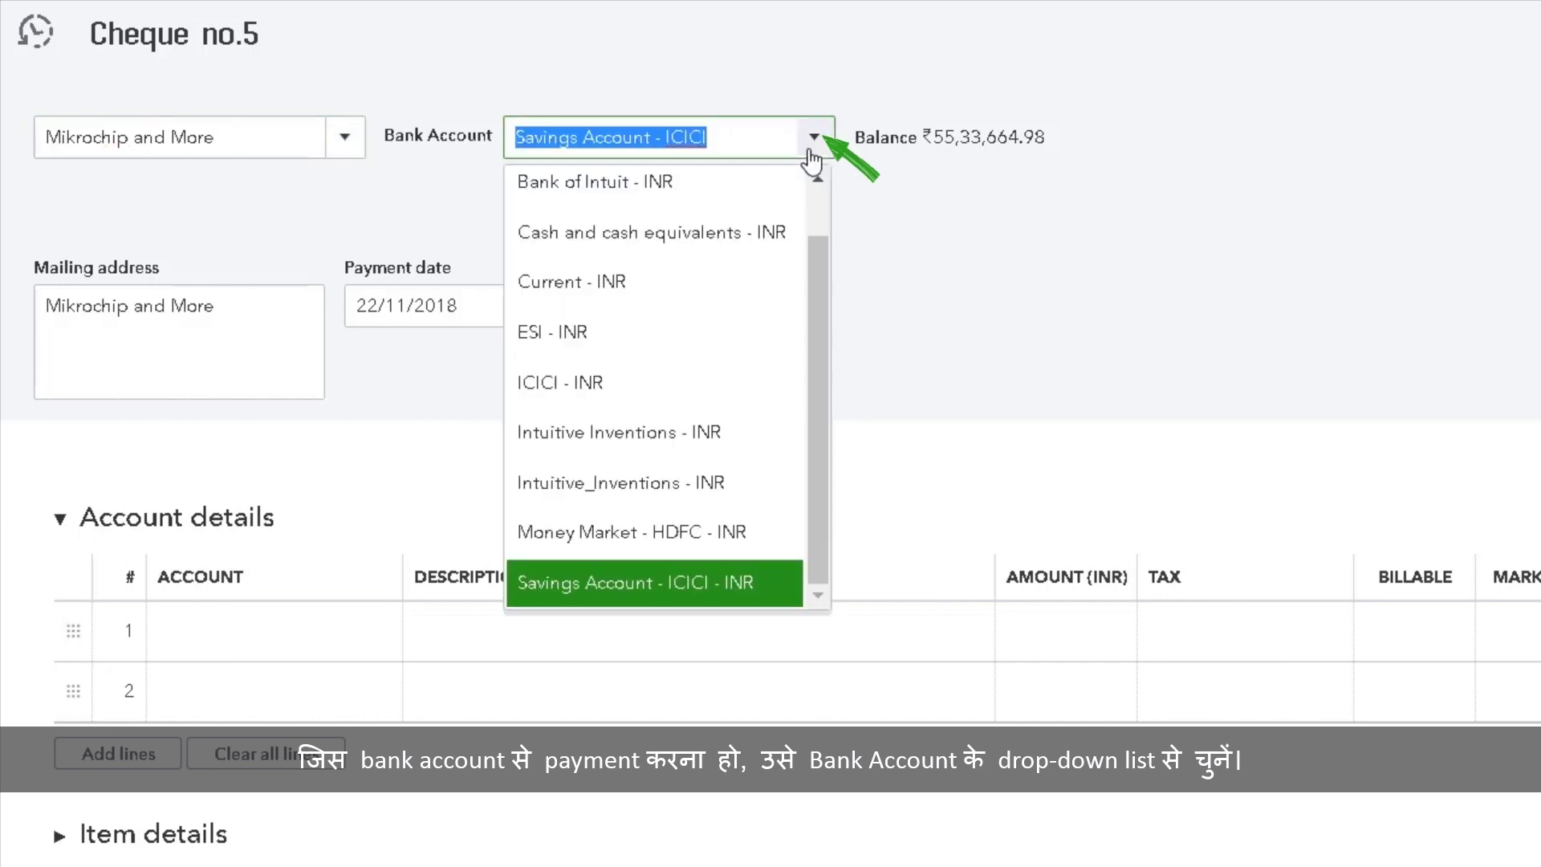
{"action": "left_click", "coordinate": [733, 581]}
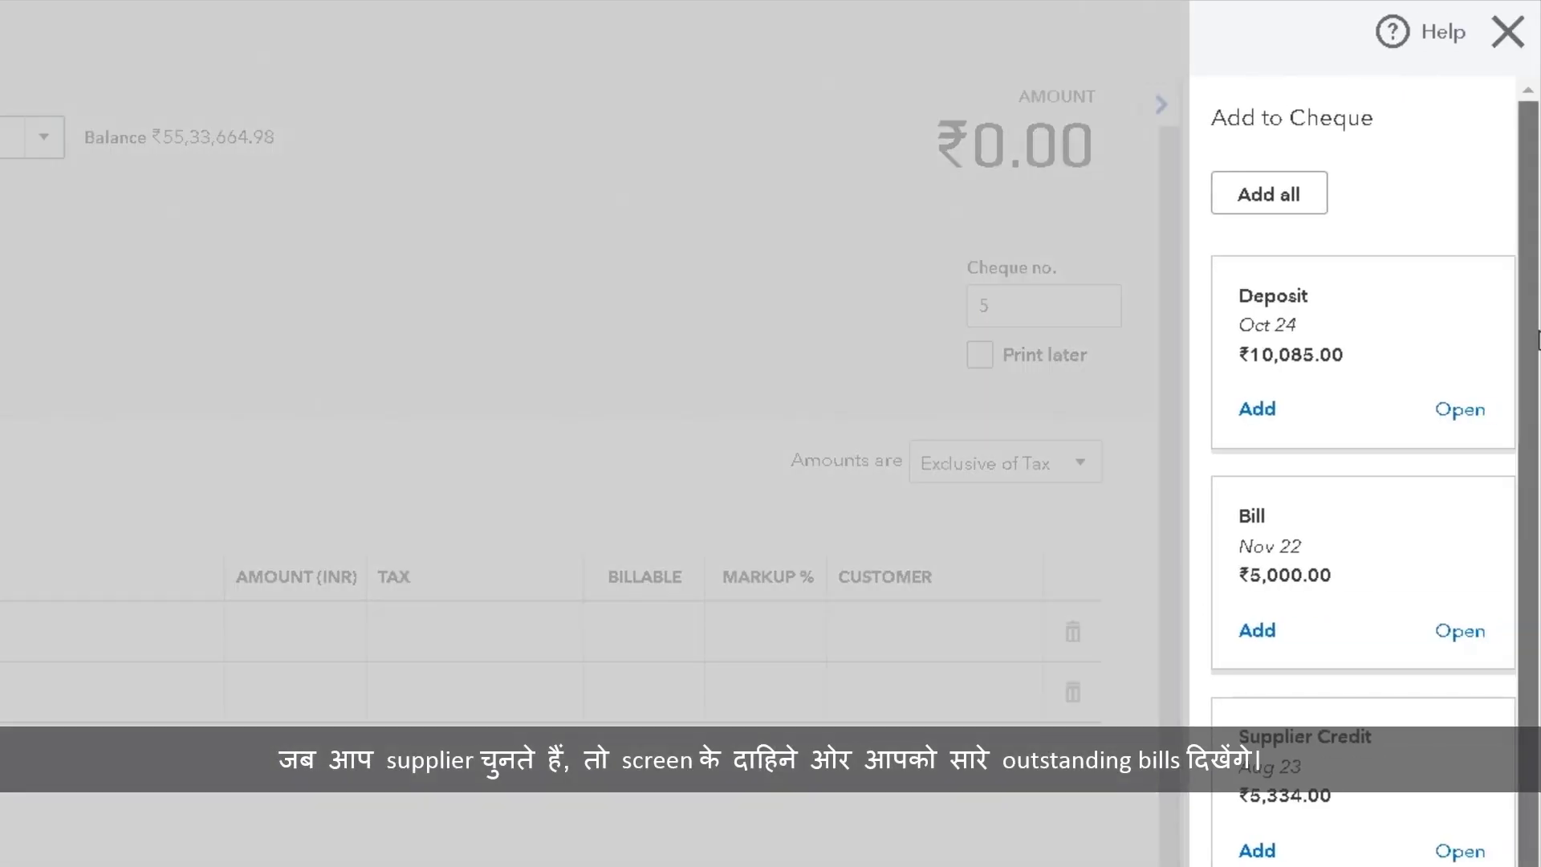
Step: Add the Nov 22 ₹5,000 bill and the Oct 24 ₹8,085 supplier credit, then review Credits
{"action": "scroll", "coordinate": [1364, 482], "scroll_direction": "down", "scroll_amount": 2}
{"action": "scroll", "coordinate": [1538, 407], "scroll_direction": "down", "scroll_amount": 2}
{"action": "scroll", "coordinate": [1539, 453], "scroll_direction": "down", "scroll_amount": 1}
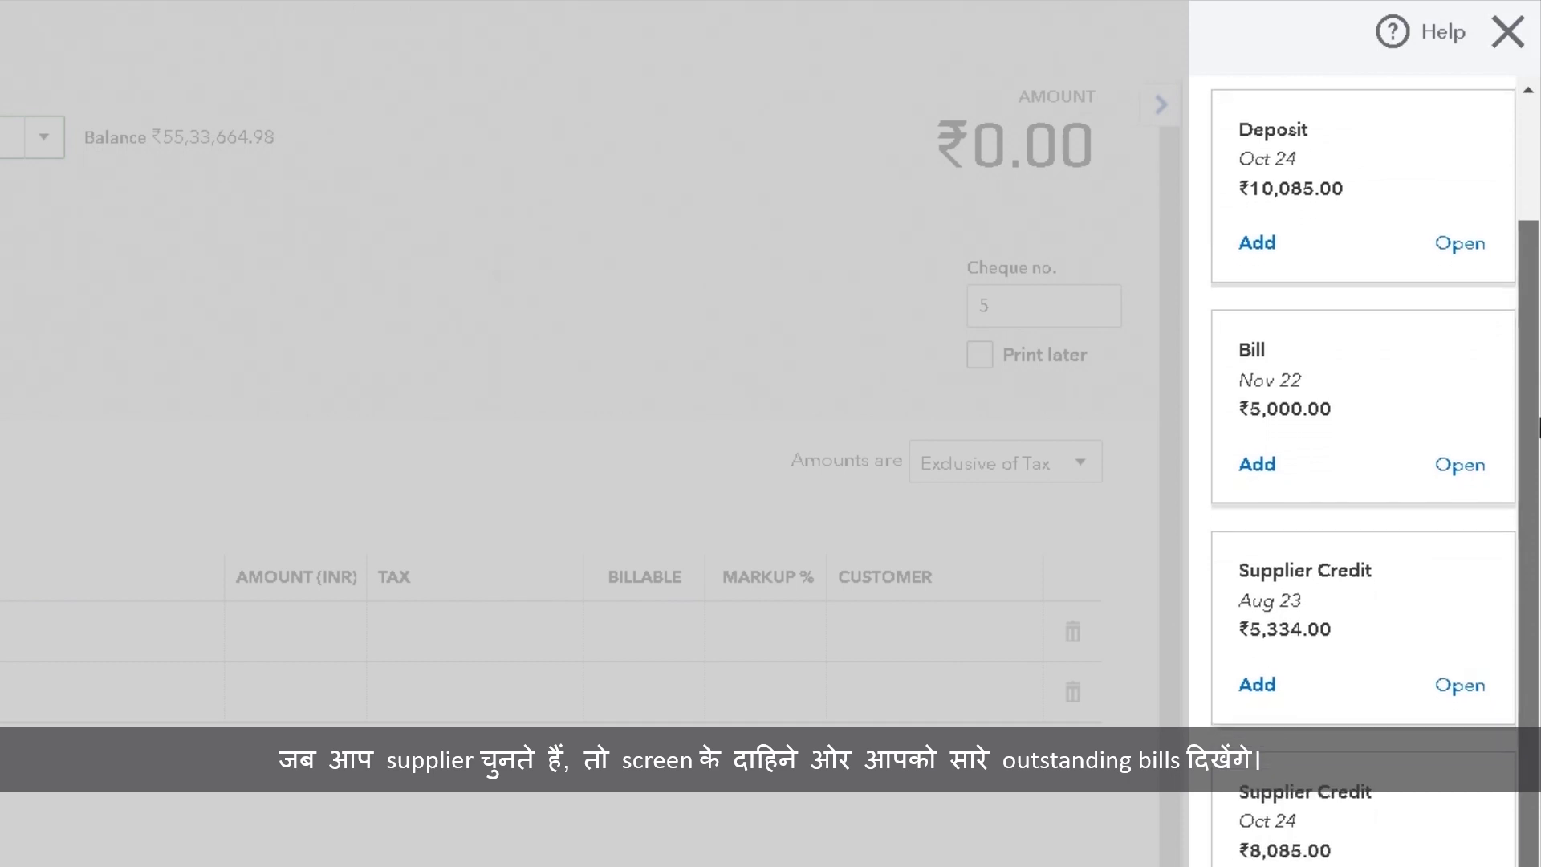
{"action": "scroll", "coordinate": [1539, 454], "scroll_direction": "up", "scroll_amount": 4}
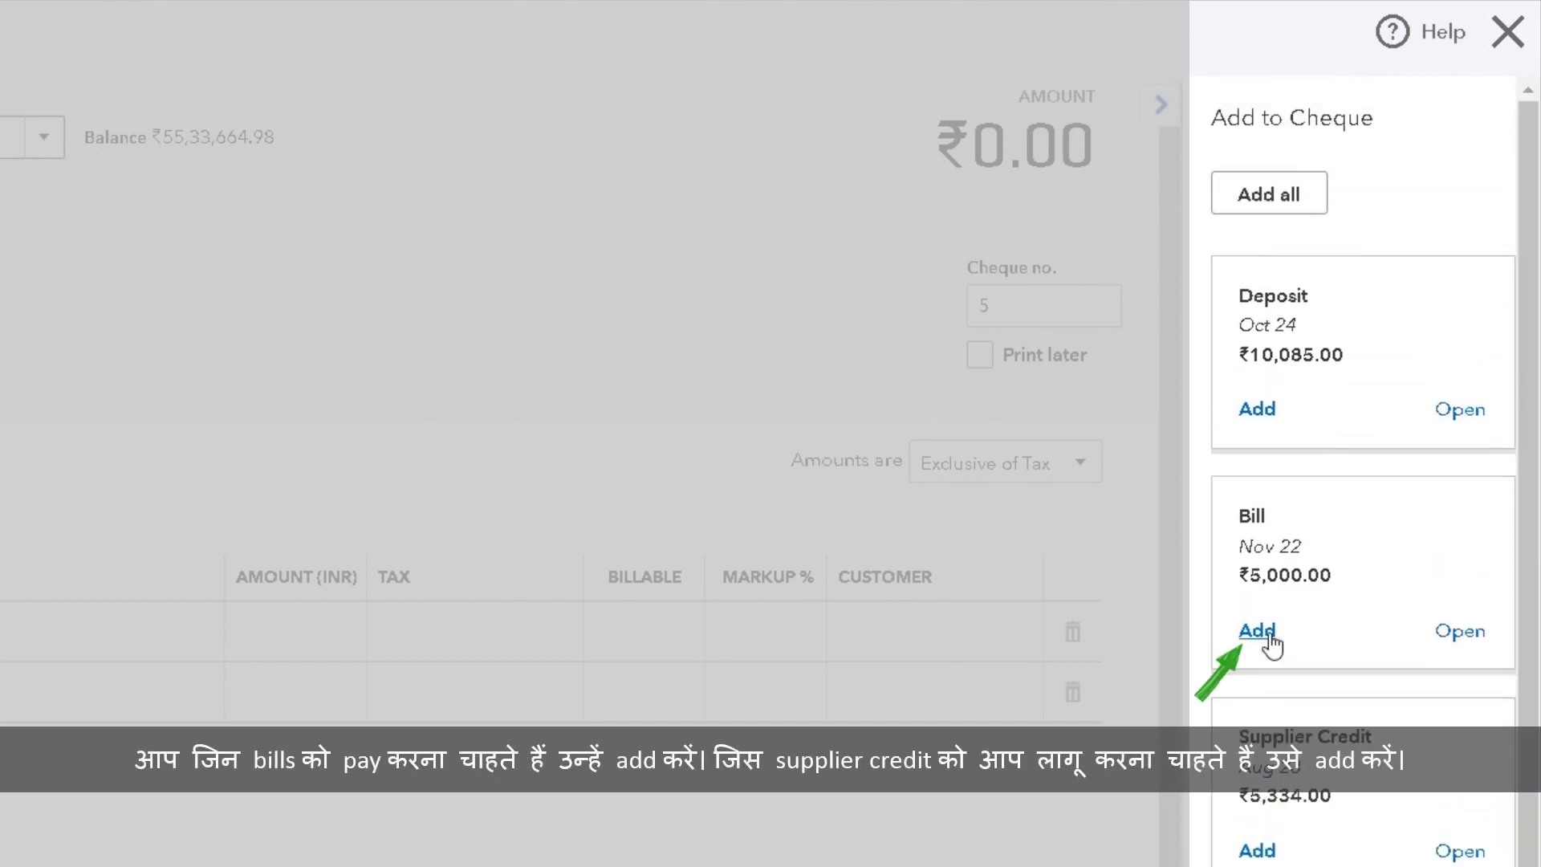
{"action": "left_click", "coordinate": [1270, 634]}
{"action": "scroll", "coordinate": [1288, 658], "scroll_direction": "down", "scroll_amount": 3}
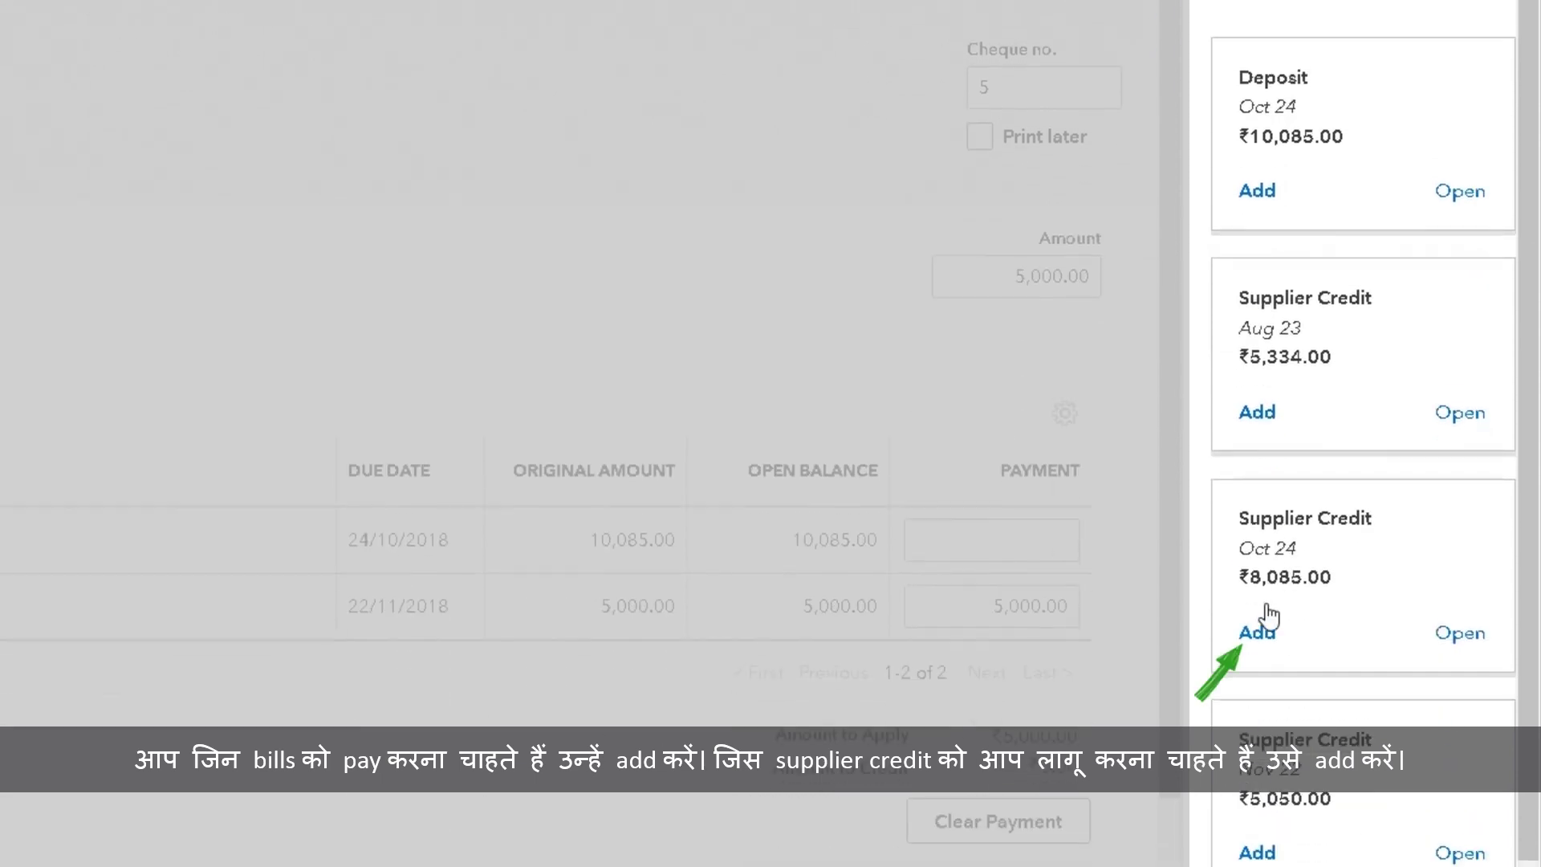
{"action": "left_click", "coordinate": [1266, 641]}
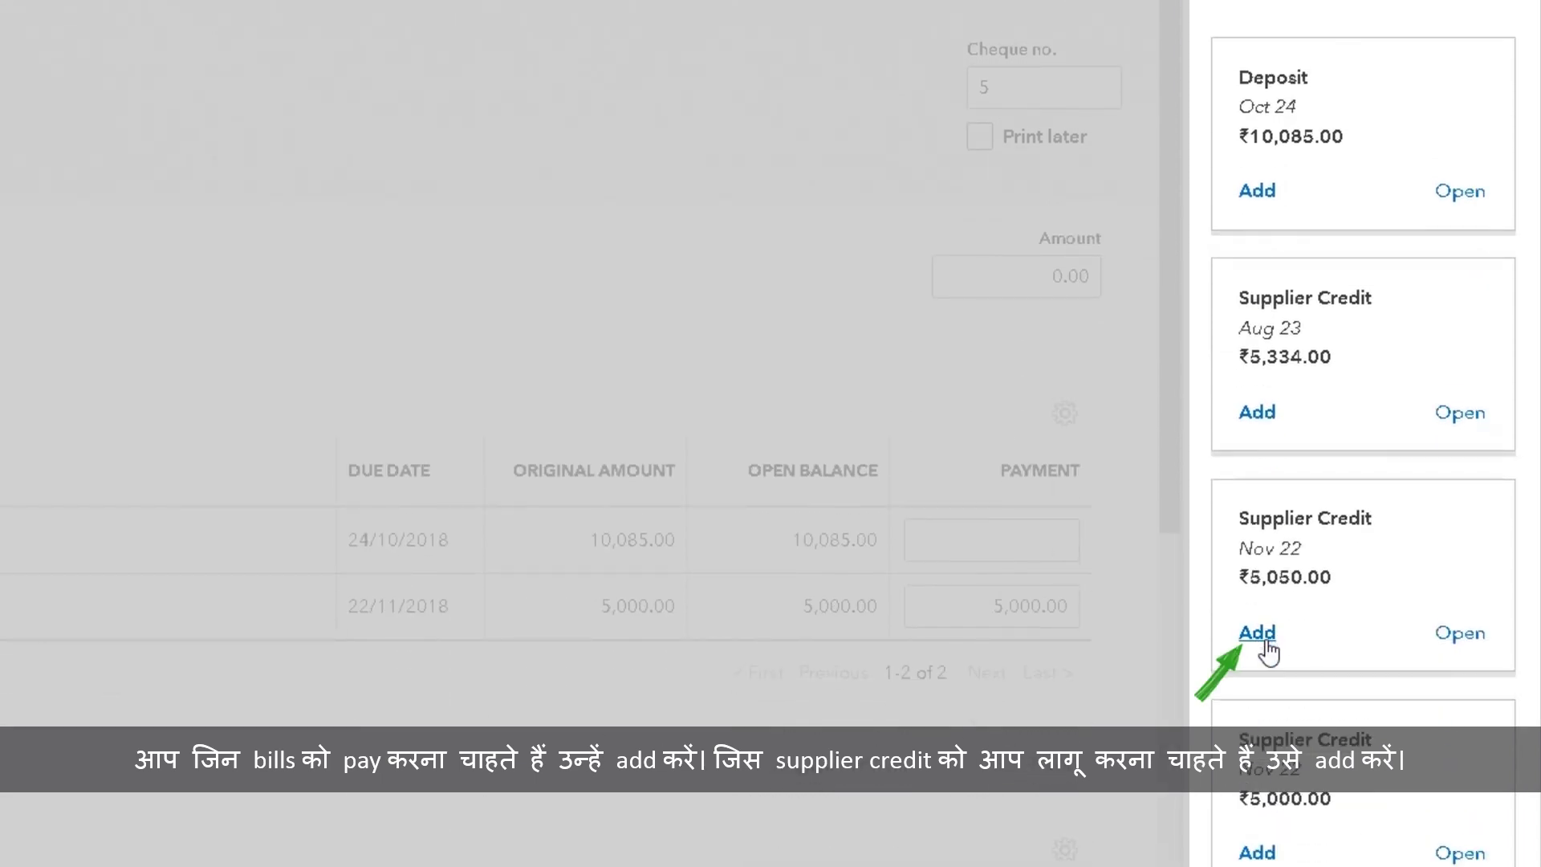
{"action": "scroll", "coordinate": [1300, 586], "scroll_direction": "up", "scroll_amount": 3}
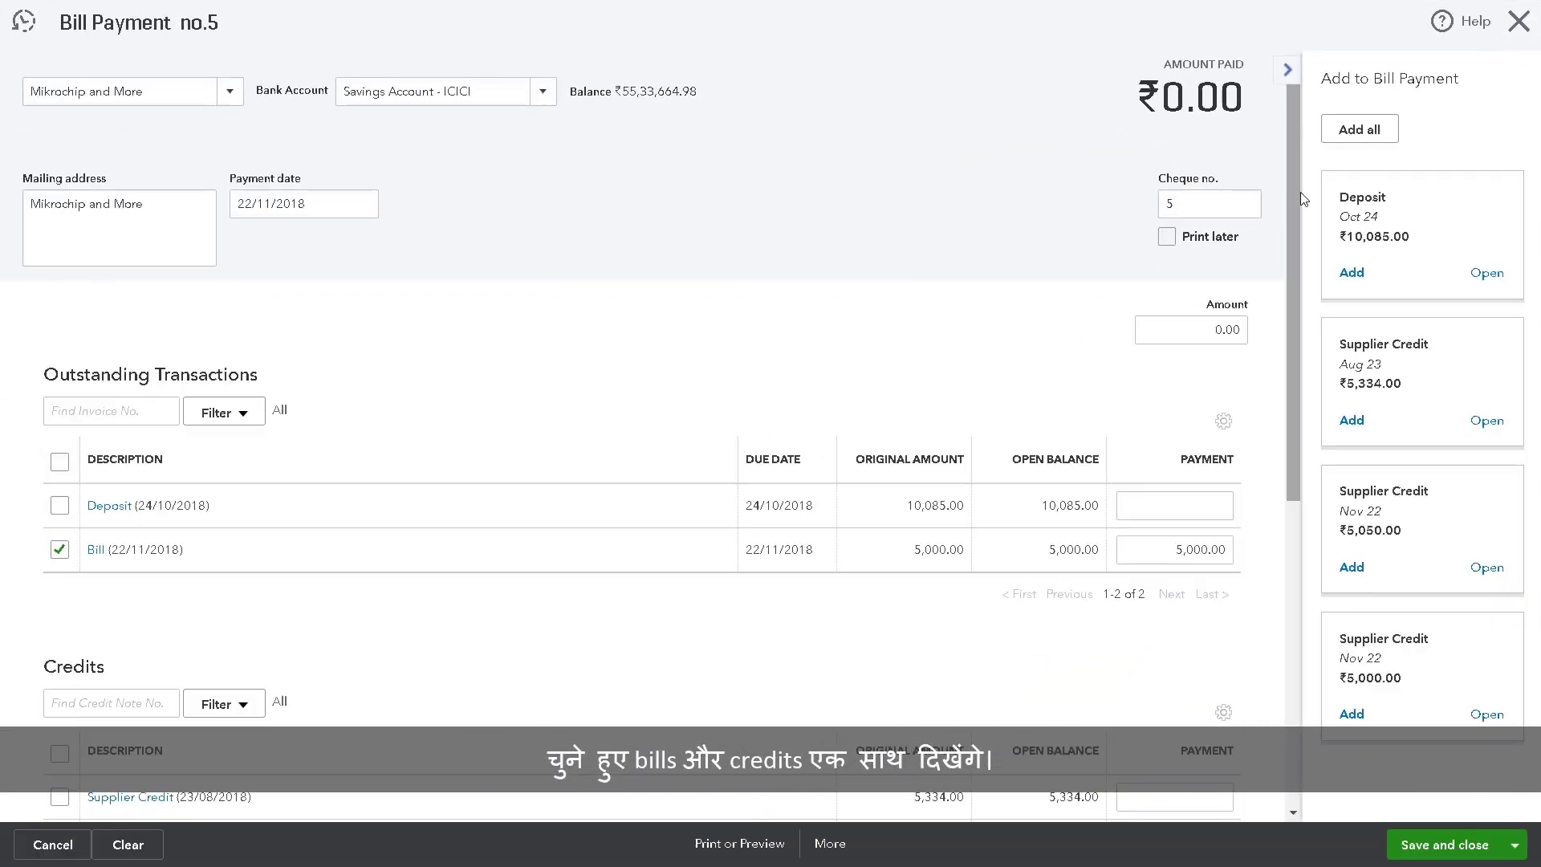
{"action": "left_click_drag", "start_coordinate": [1300, 191], "coordinate": [1282, 506]}
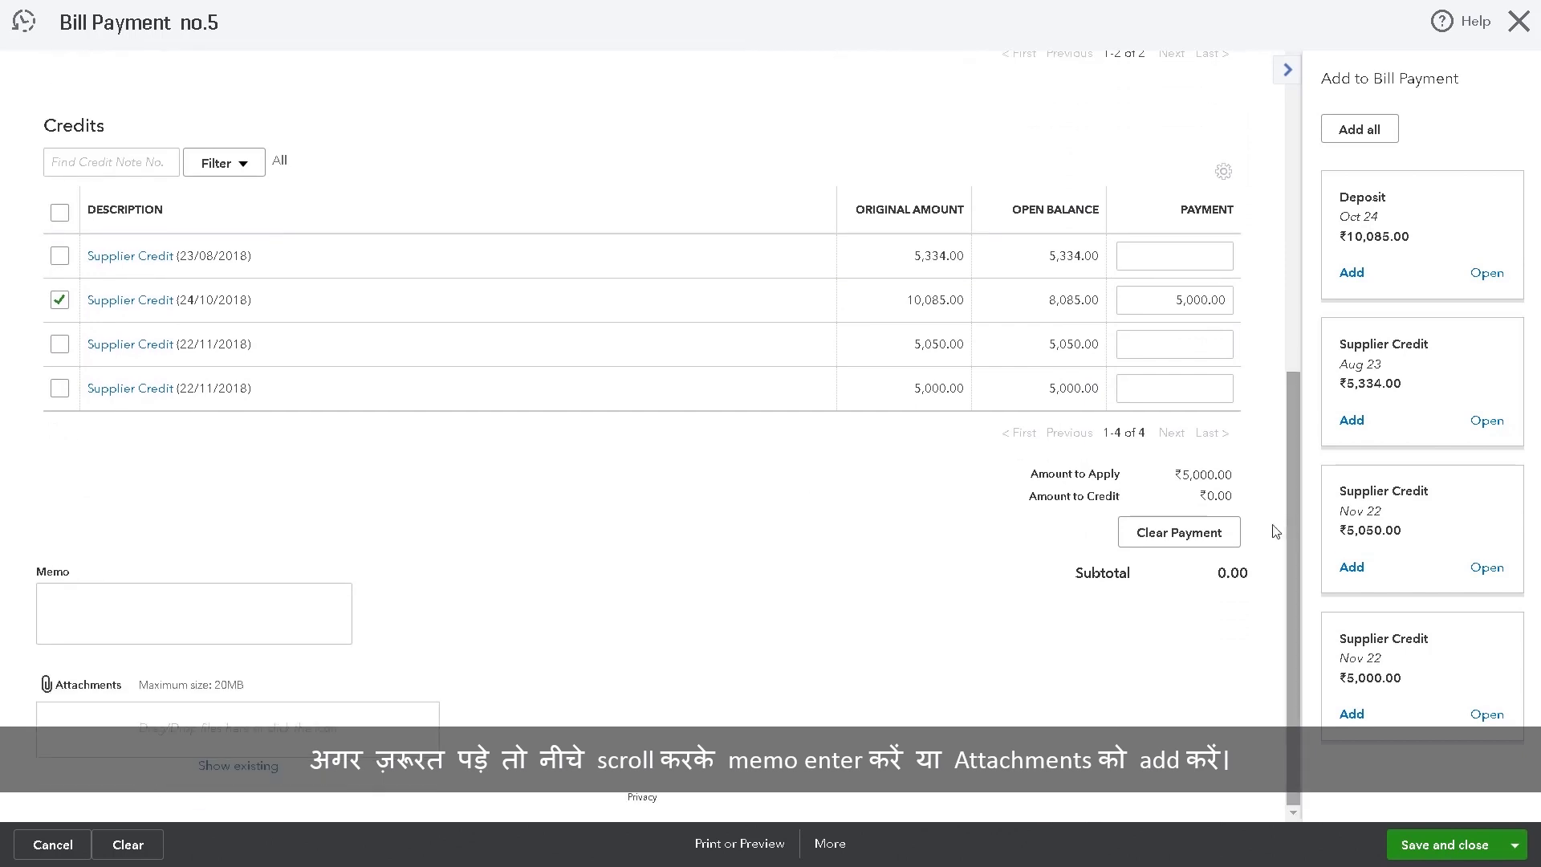